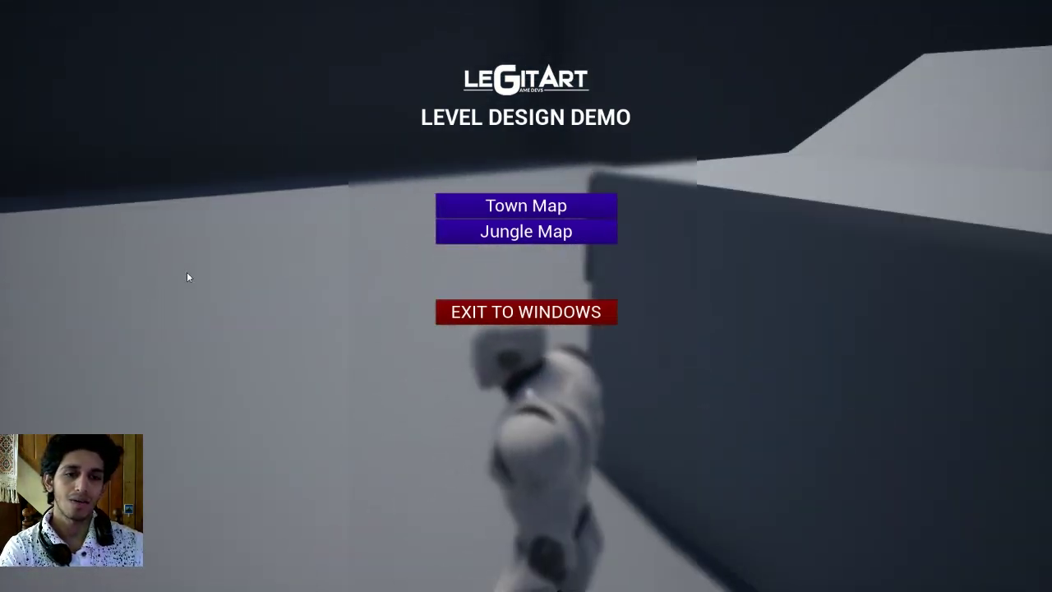
Exit the level design demo to Windows and switch to the Unreal Editor project with Map2 open.
left_click(507, 320)
left_click(276, 236)
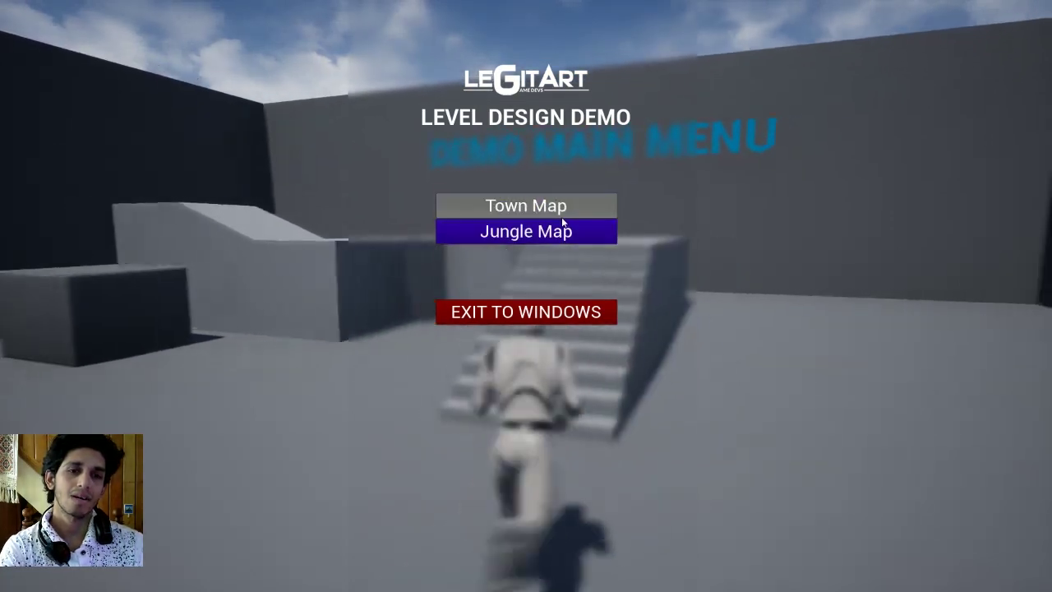
left_click(511, 313)
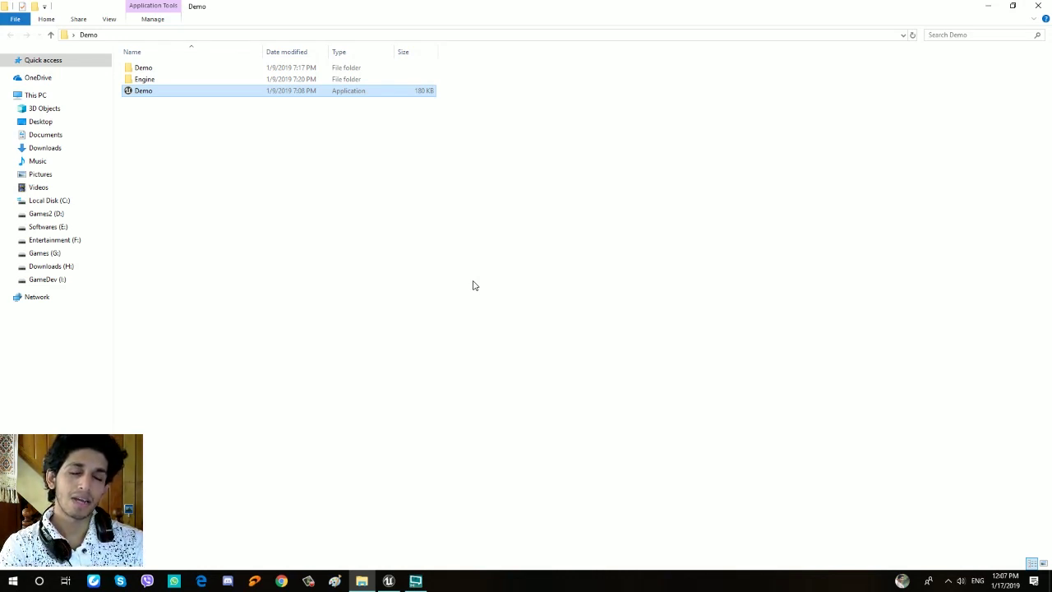
left_click(388, 581)
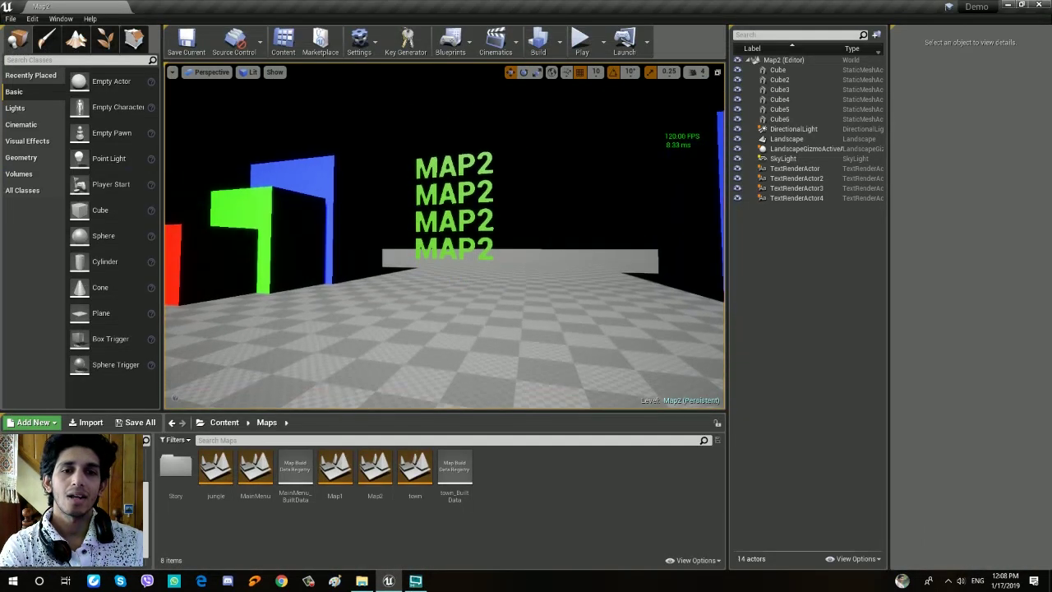
Enlarge the Map2 viewport to immersive mode and inspect the viewport options and FPS display.
right_click_drag(443, 238, 371, 169)
key("F11")
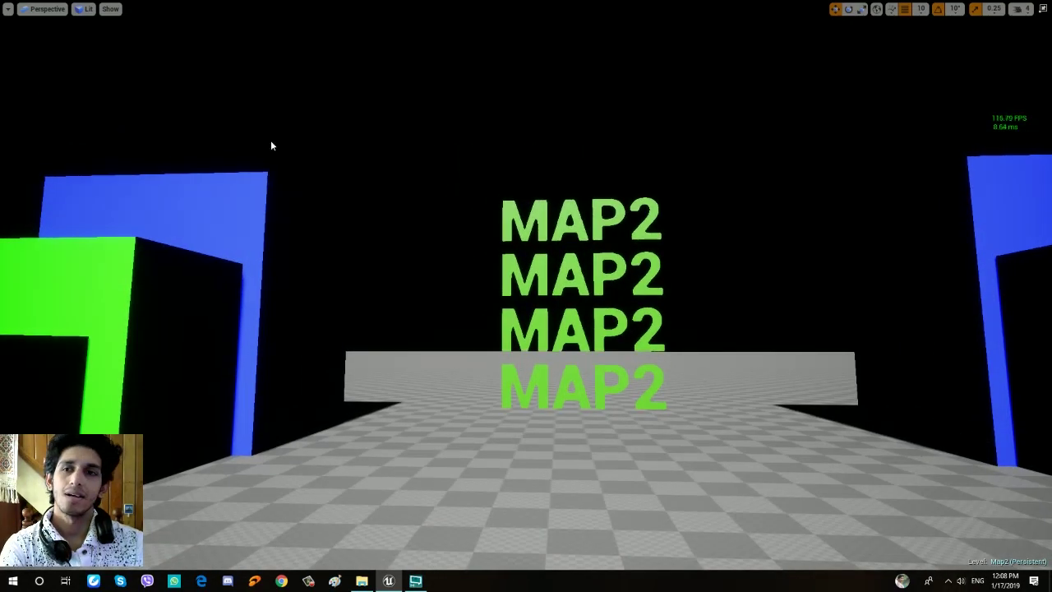
left_click(8, 8)
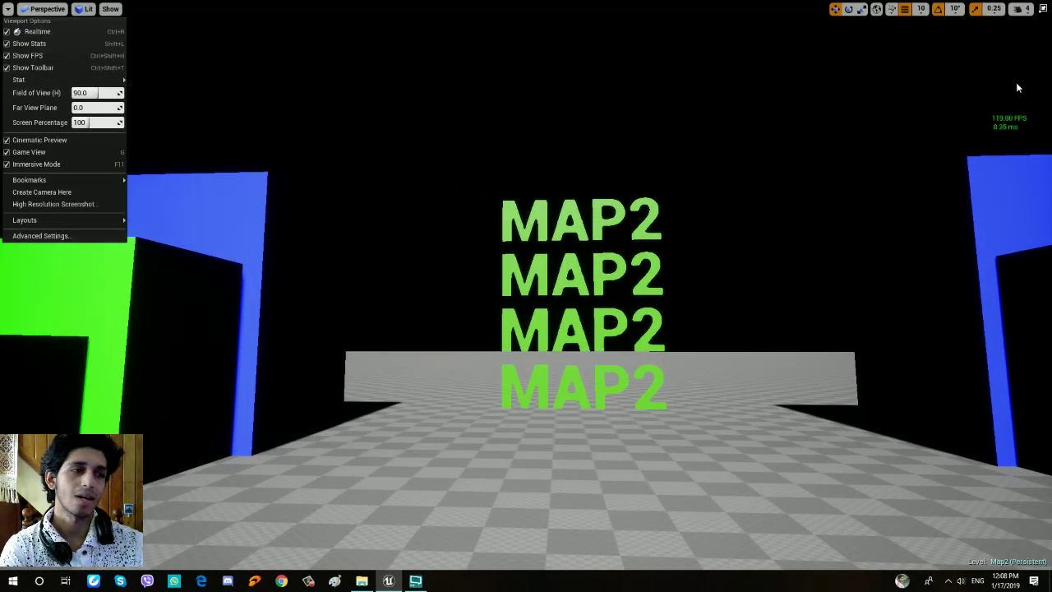
mouse_move(986, 132)
right_mouse_down()
mouse_move(998, 137)
mouse_move(986, 132)
right_mouse_up()
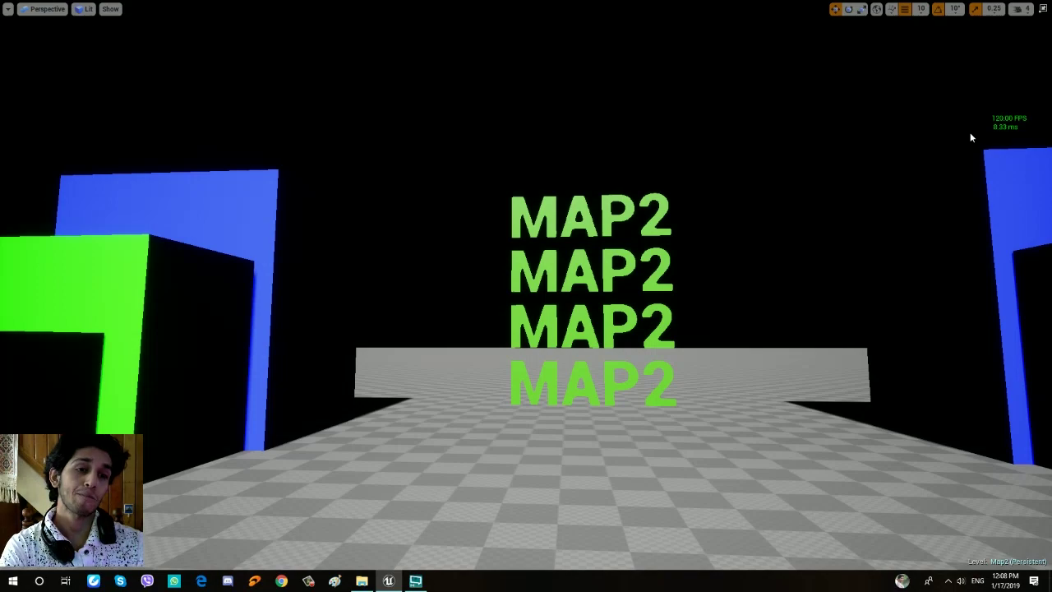
Fly around Map2 in the immersive viewport to examine the coloured blocks, the floor and the MAP2 texts.
key("w")
key("d")
right_click_drag(970, 132, 969, 132)
key("s")
key("a")
key("q")
key("d")
key("e")
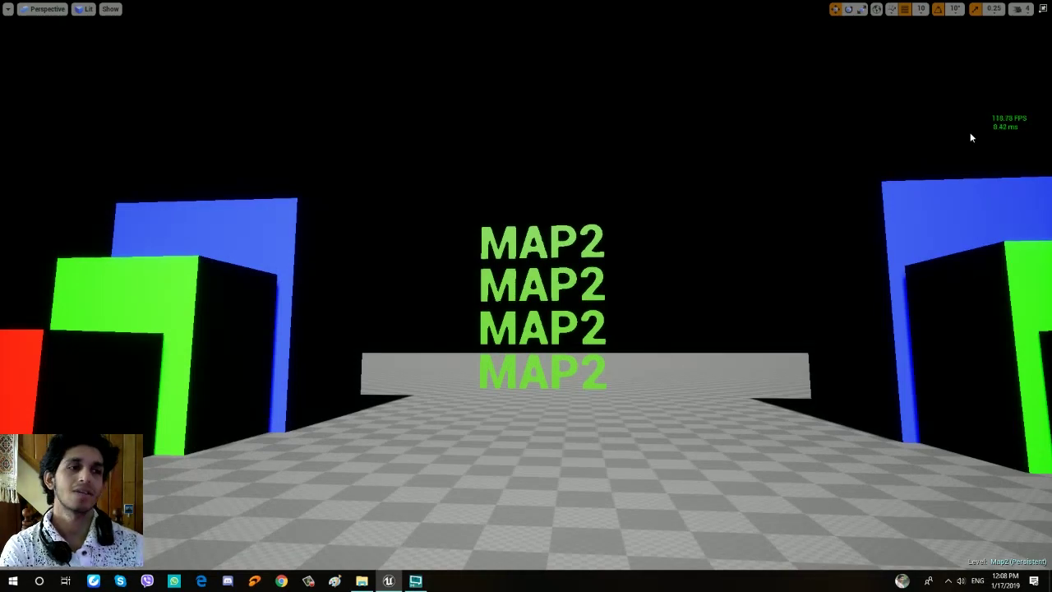
left_click_drag(970, 139, 871, 144)
key("w")
mouse_move(871, 144)
right_mouse_down()
mouse_move(830, 142)
mouse_move(789, 164)
mouse_move(732, 172)
mouse_move(822, 160)
mouse_move(832, 119)
mouse_move(858, 116)
mouse_move(789, 148)
mouse_move(904, 134)
mouse_move(869, 130)
right_mouse_up()
key("s")
key("w")
key("s")
key("s")
key("w")
key("d")
key("s")
key("a")
key("w")
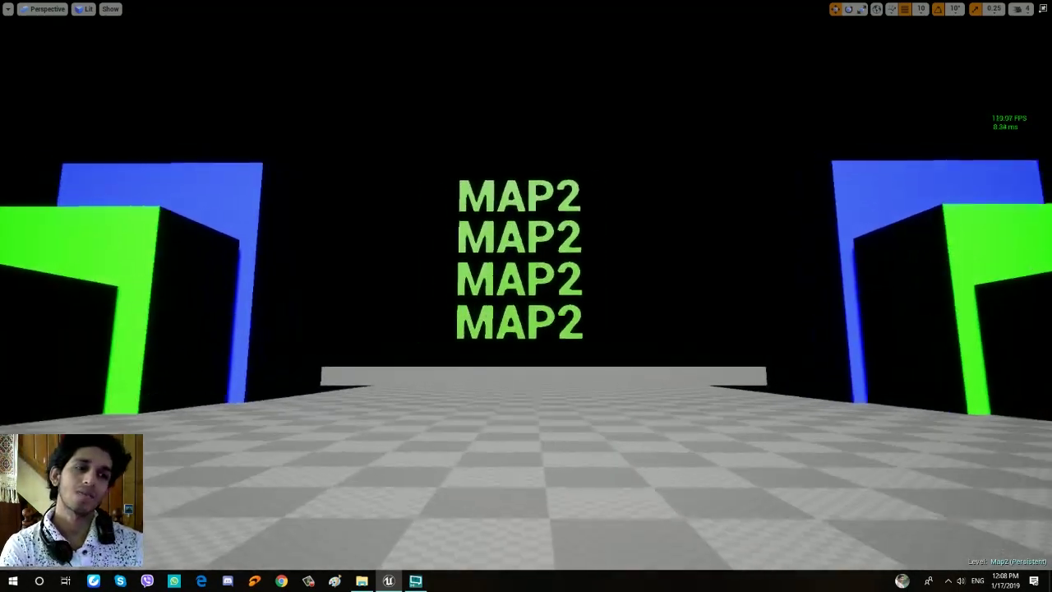
key("a")
key("d")
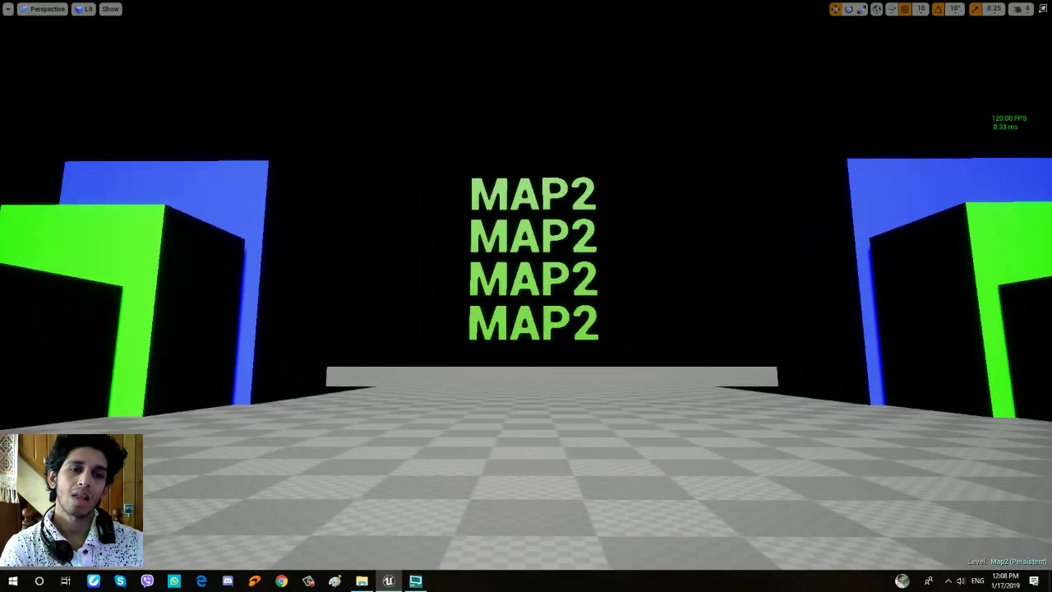
key("a")
key("d")
key("e")
key("q")
key("w")
key("s")
key("s")
key("q")
key("e")
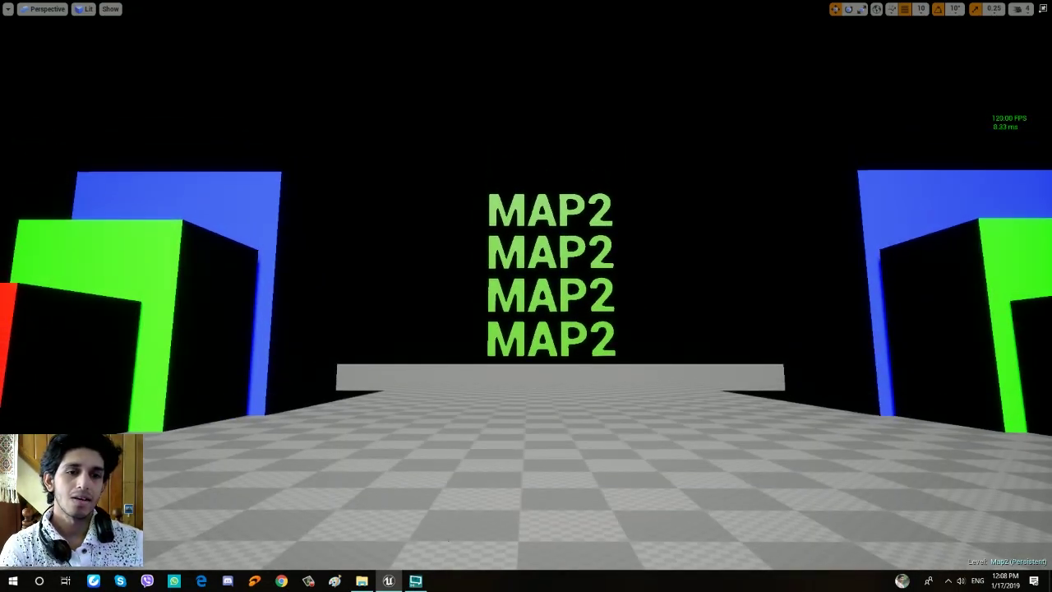
key("s")
key("e")
key("q")
key("w")
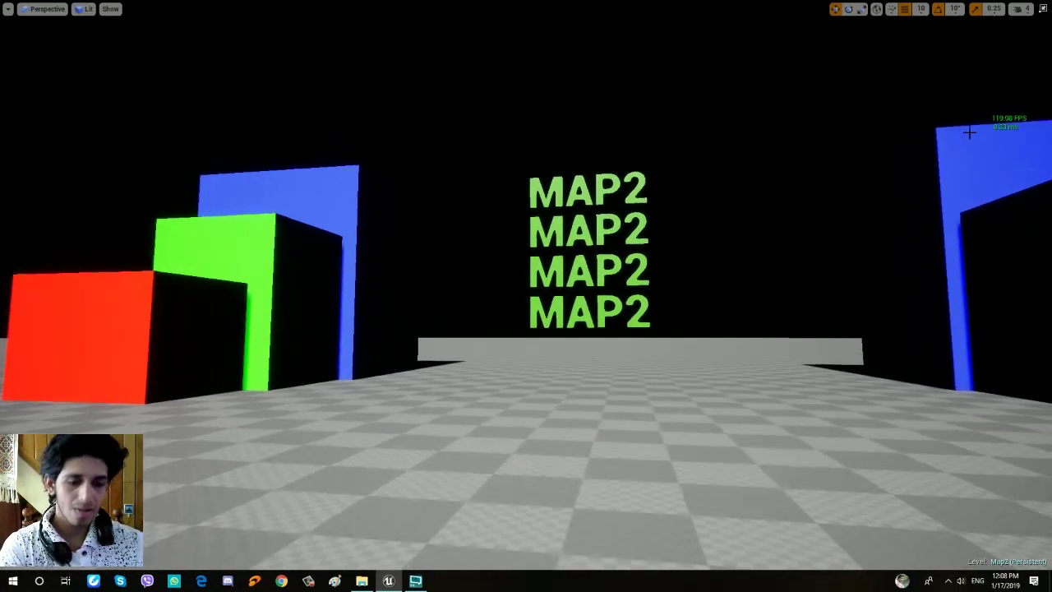
Compare the Map2 viewport in the normal editor layout and in immersive mode, finishing in the normal layout.
key("F11")
key("w")
key("q")
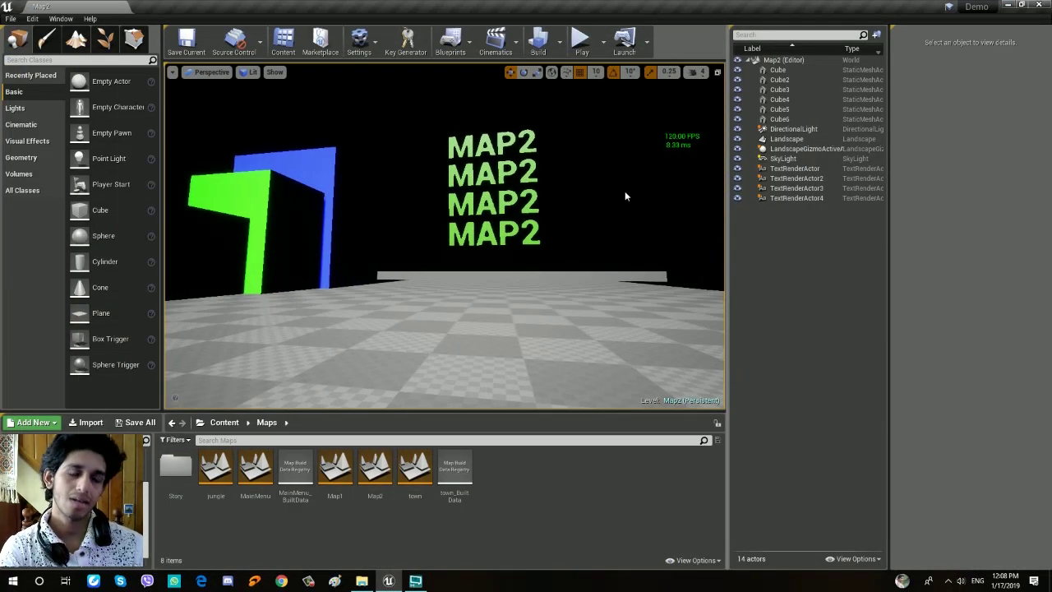
left_click_drag(624, 195, 625, 196)
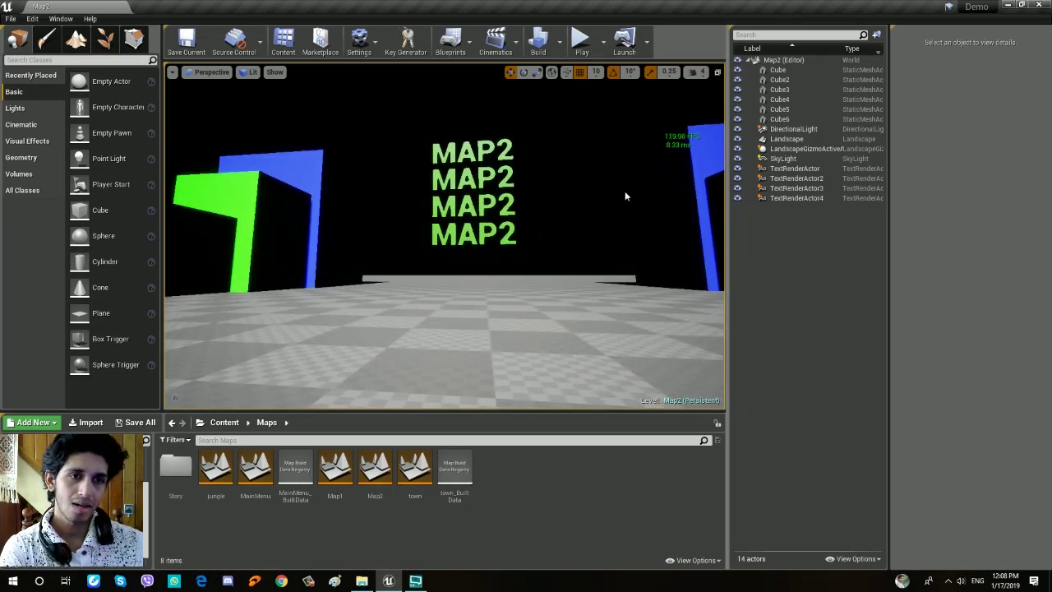
key("F11")
key("d")
mouse_move(629, 192)
right_mouse_down()
mouse_move(579, 192)
mouse_move(629, 192)
right_mouse_up()
key("e")
key("q")
key("d")
key("a")
left_click_drag(628, 189, 625, 194)
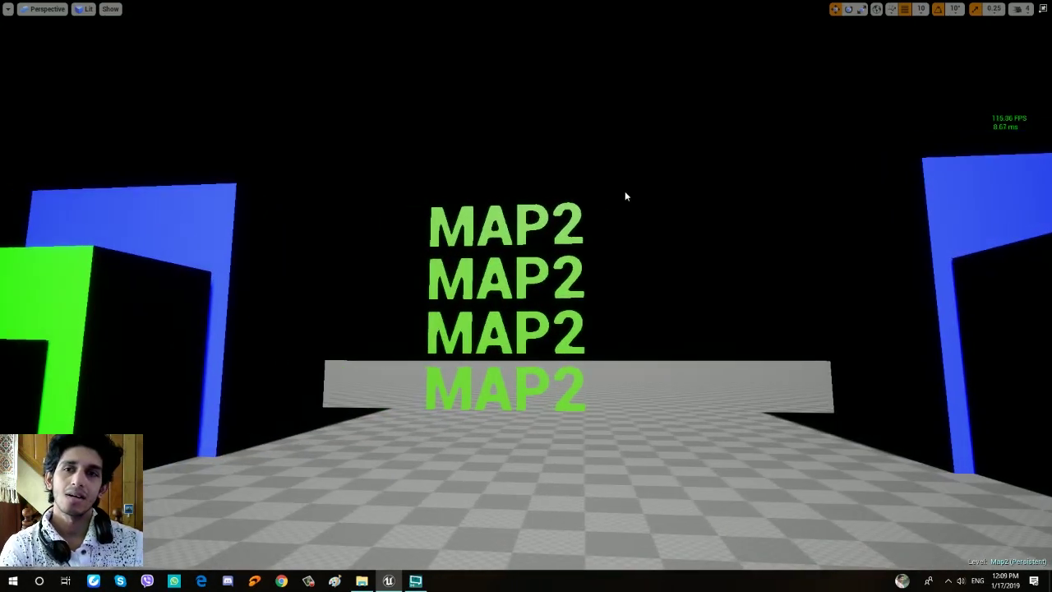
key("F11")
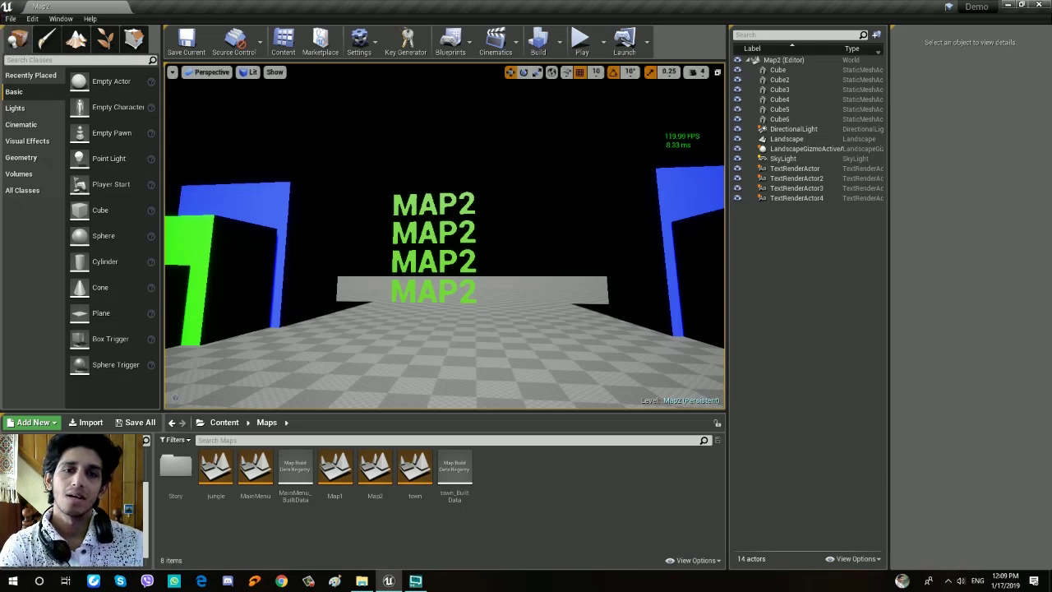
right_click_drag(525, 171, 533, 163)
key("F11")
key("F11")
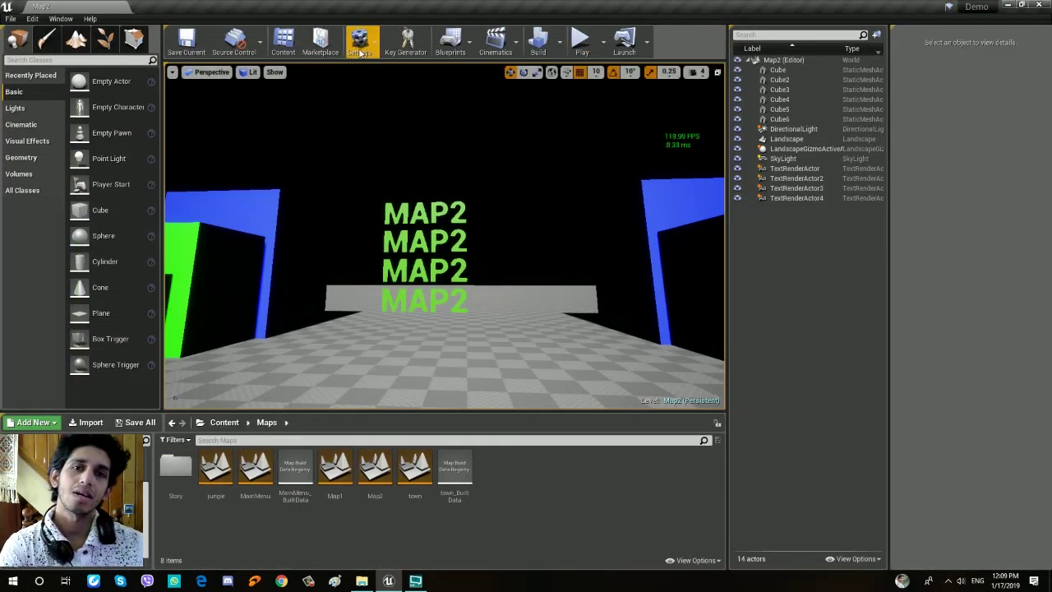
Find the maps options in the project settings, set the Game Default Map to Map2, and look at the Map2 level.
left_click(360, 50)
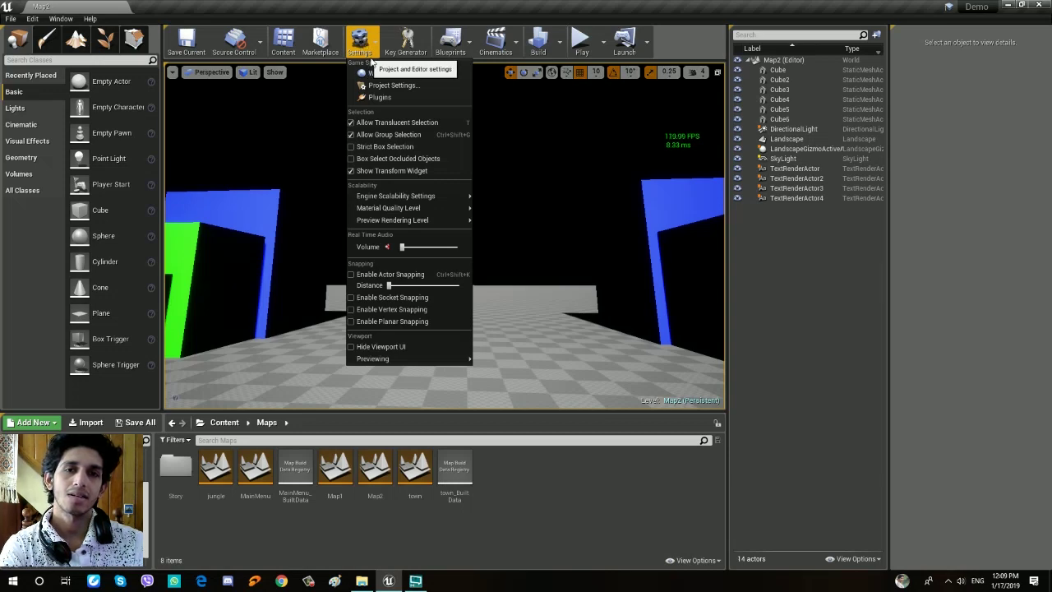
left_click(378, 85)
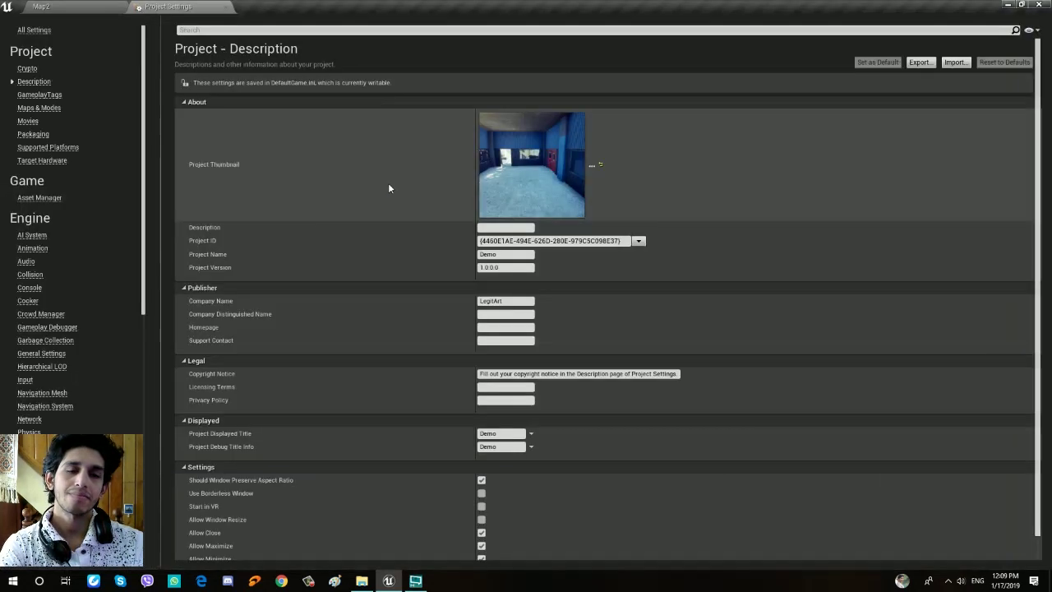
left_click(216, 35)
type("maps")
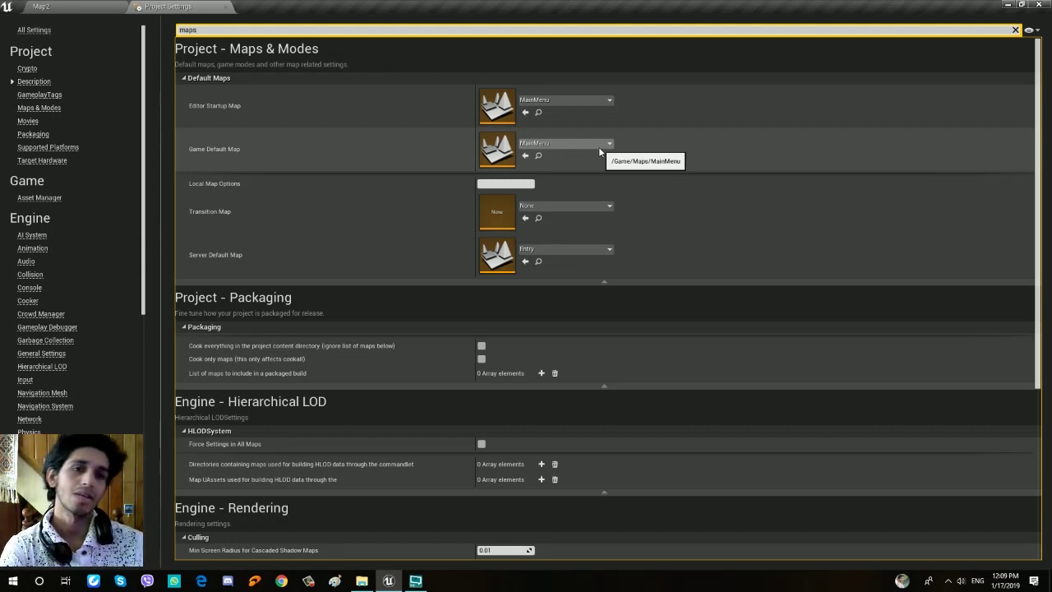
left_click(560, 143)
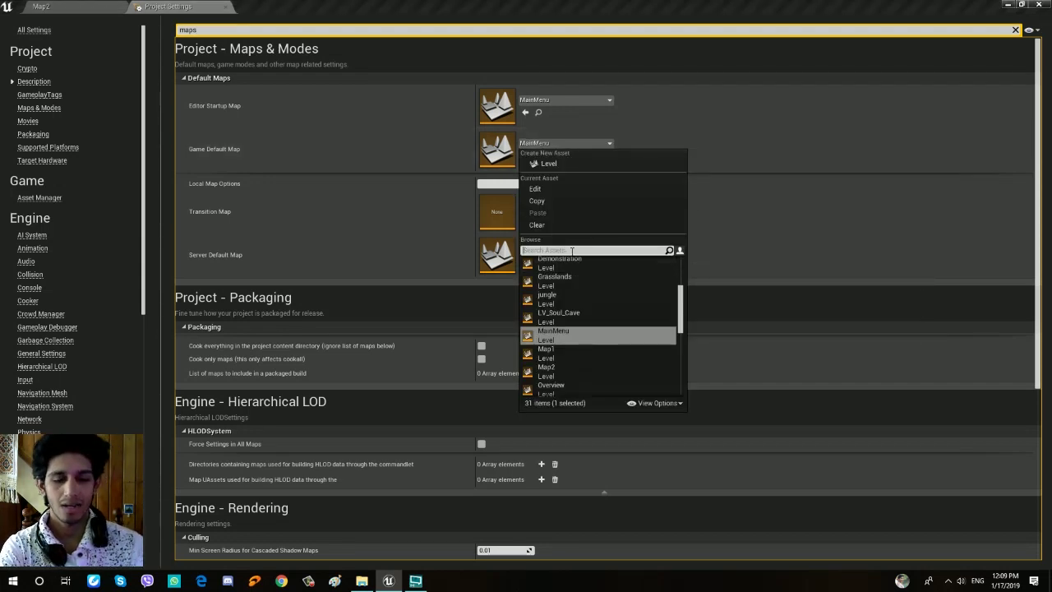
type("map")
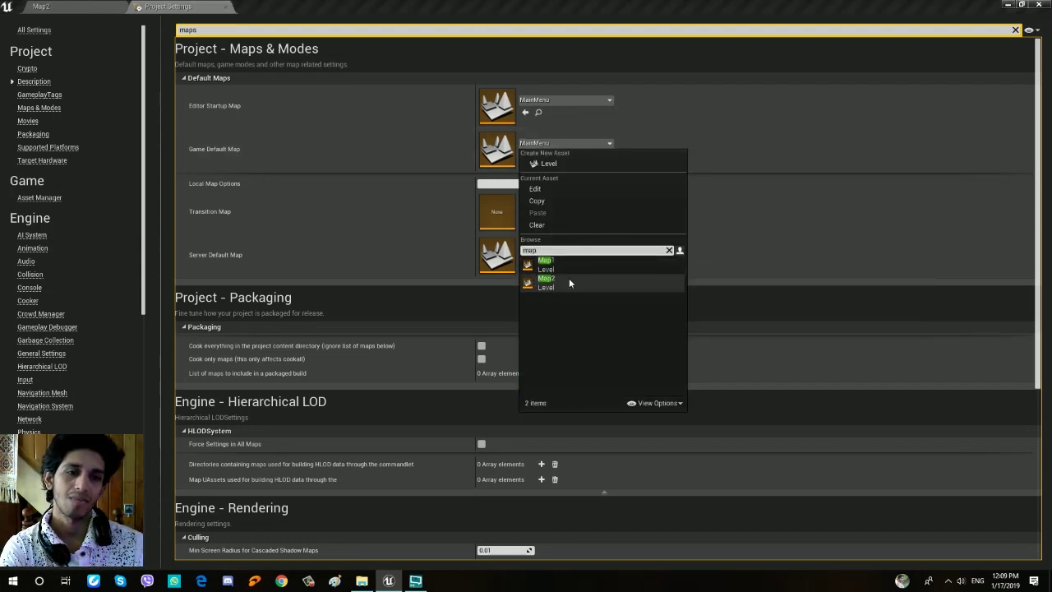
left_click(546, 278)
left_click(101, 6)
right_click_drag(427, 247, 420, 270)
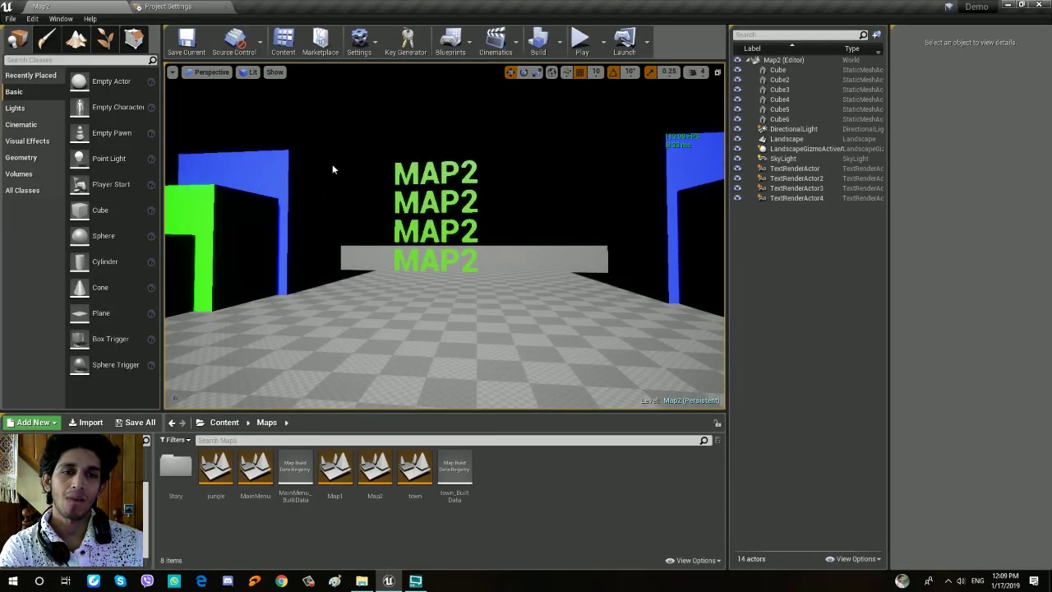
Add Map2.umap from the project's Maps folder to the list of maps to include in a packaged build.
left_click(167, 6)
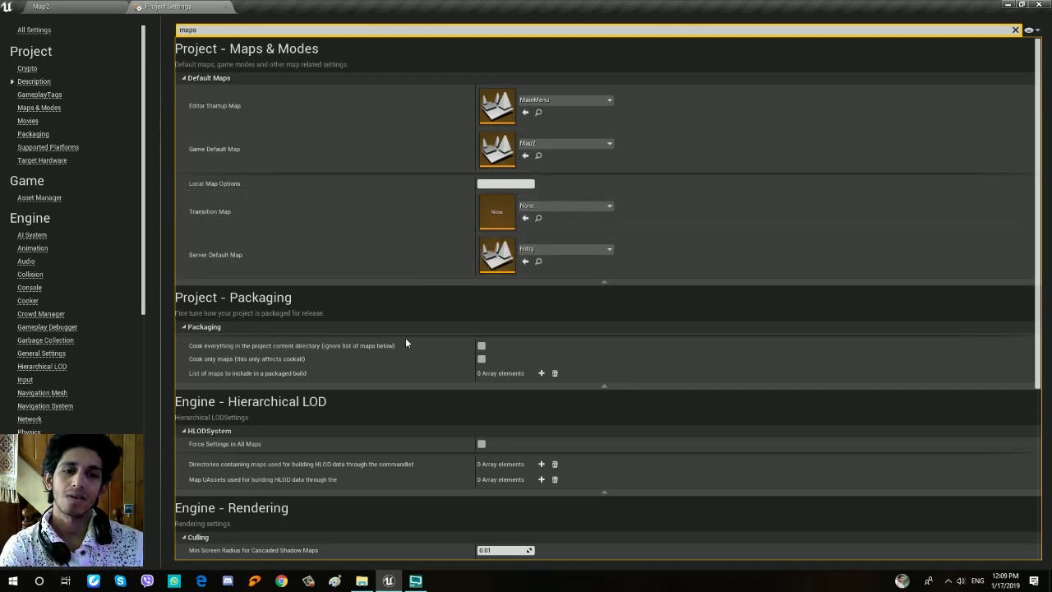
scroll(401, 341, "down", 3)
scroll(395, 331, "down", 2)
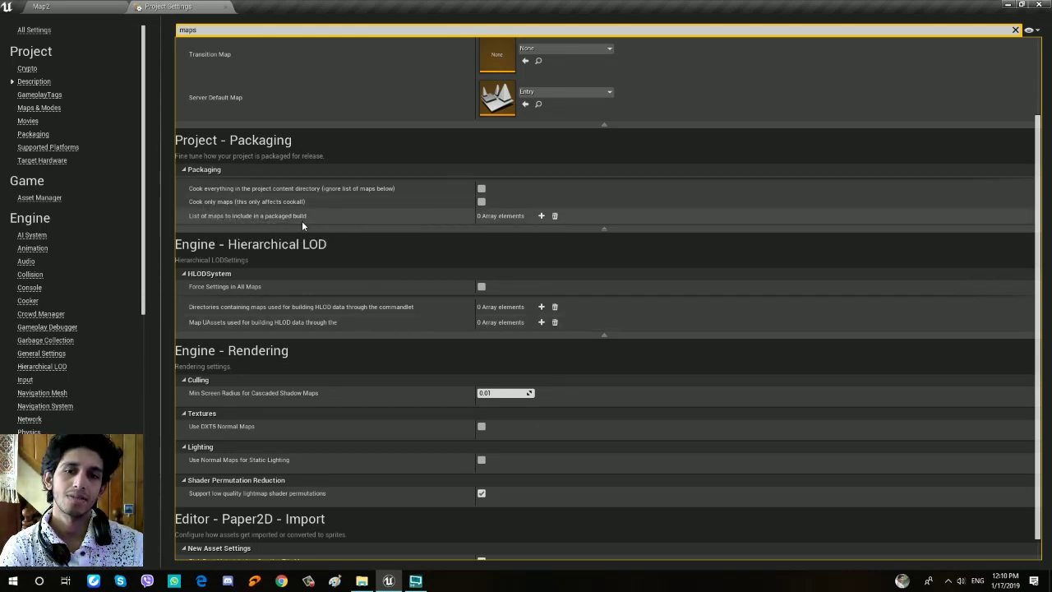
left_click(542, 215)
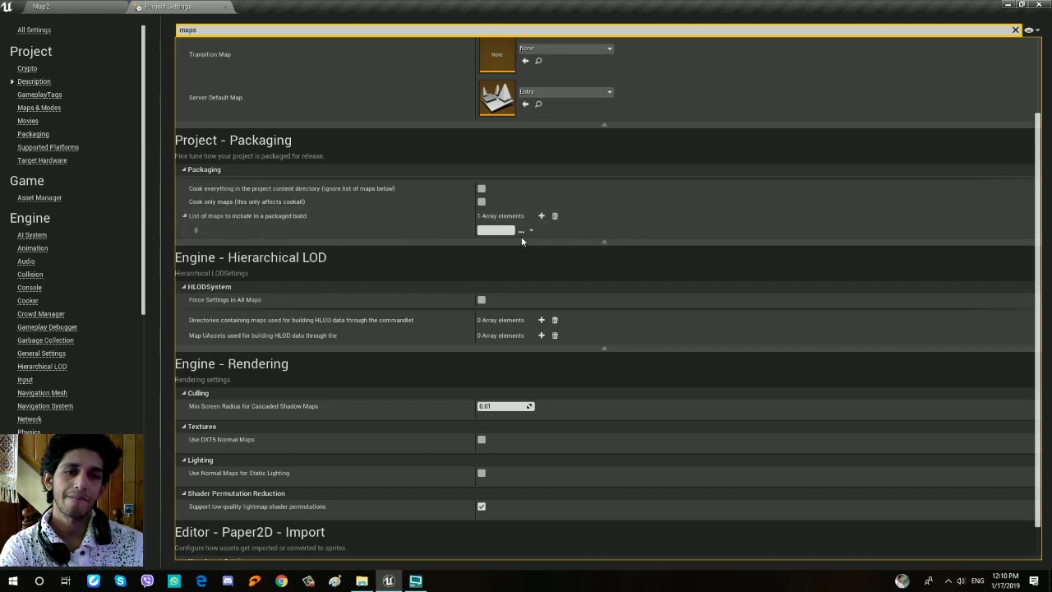
left_click(521, 233)
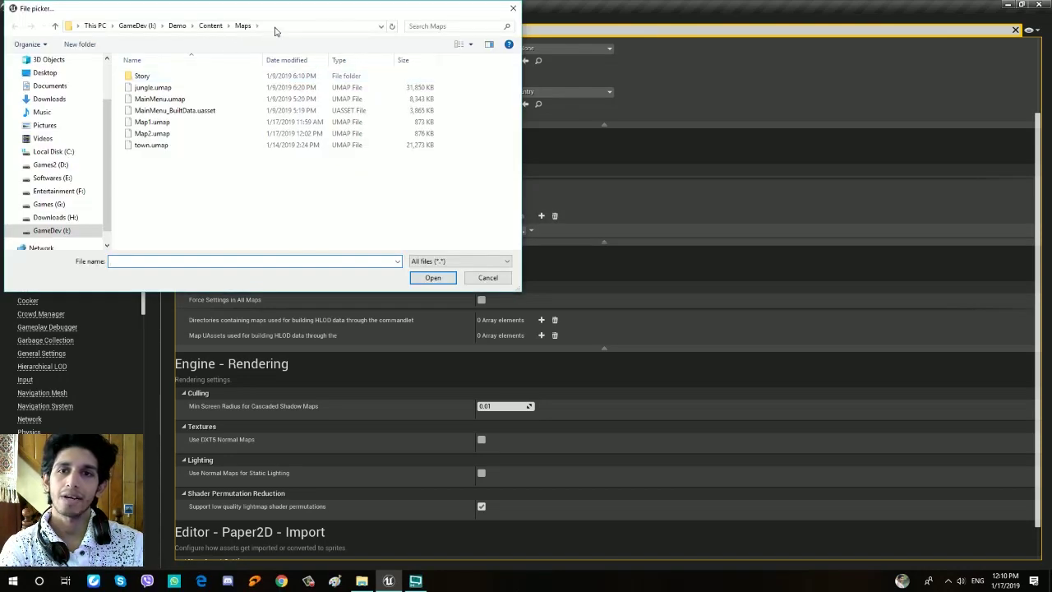
double_click(210, 138)
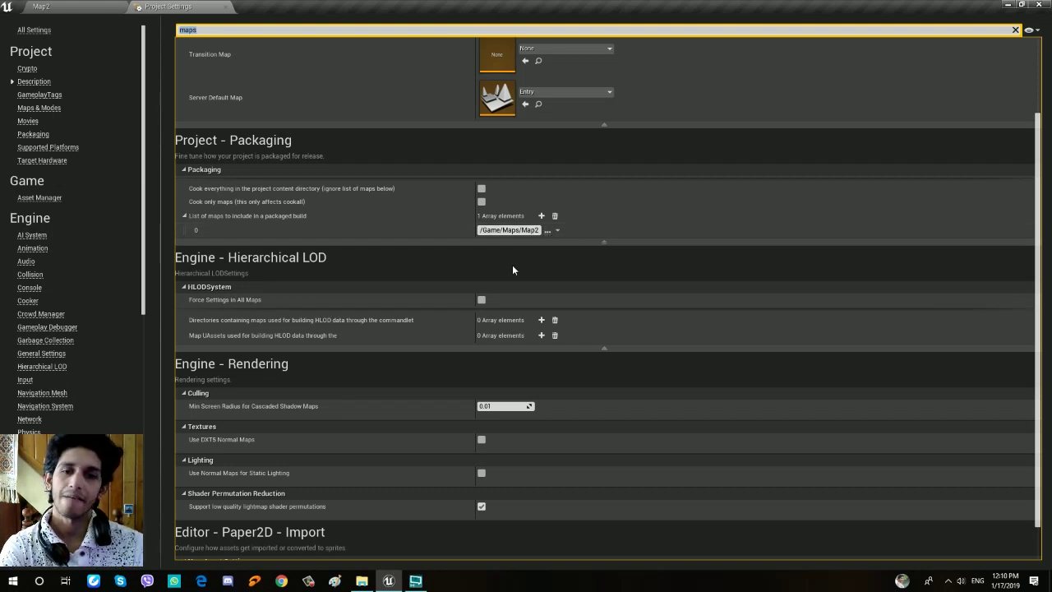
scroll(512, 270, "down", 1)
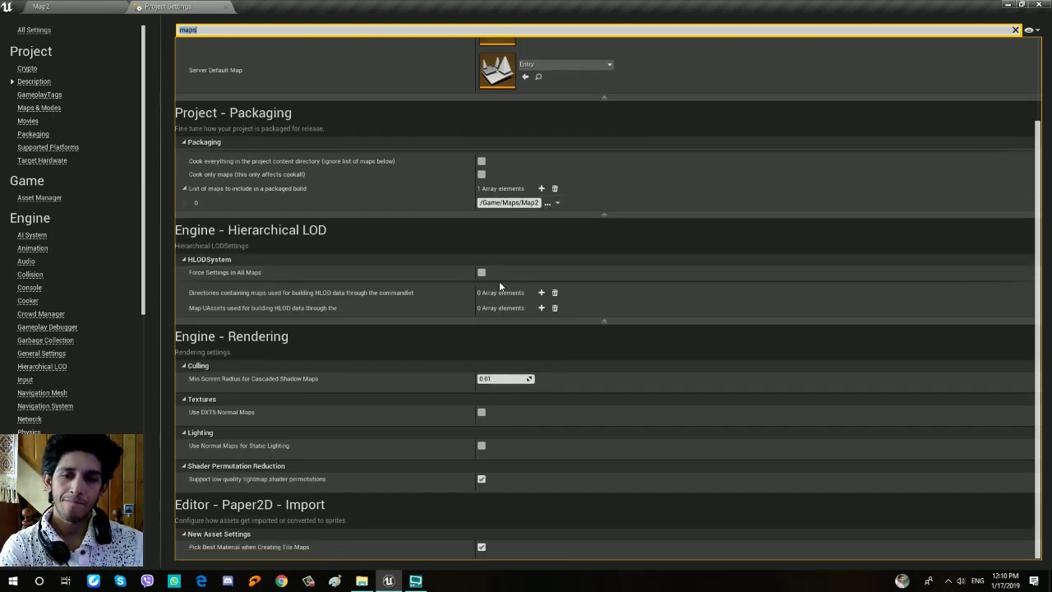
scroll(499, 281, "up", 2)
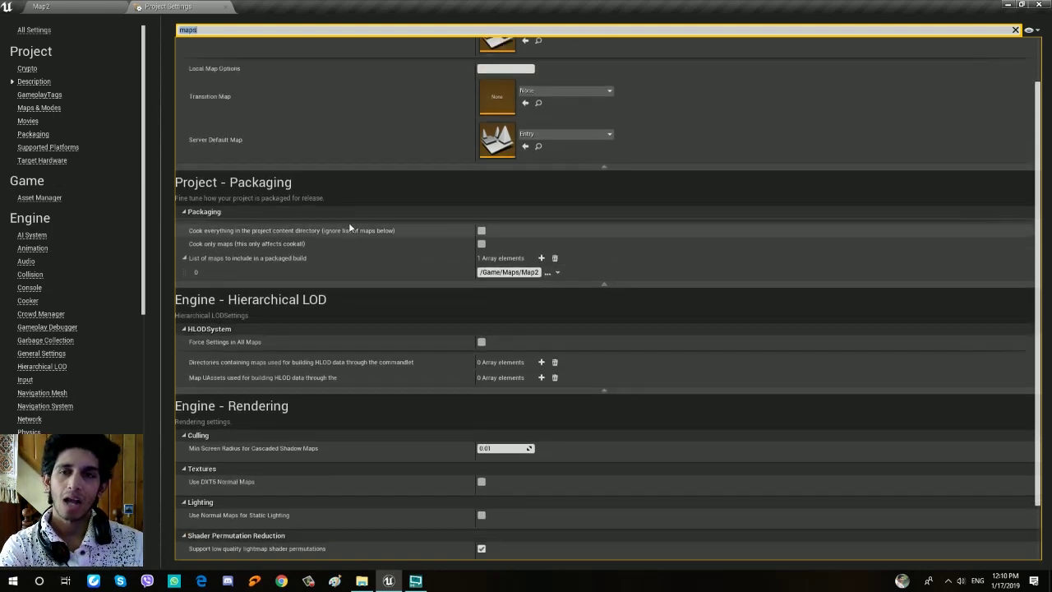
Clear the settings search and set the project's packaging Build Configuration to Development.
left_click(1015, 30)
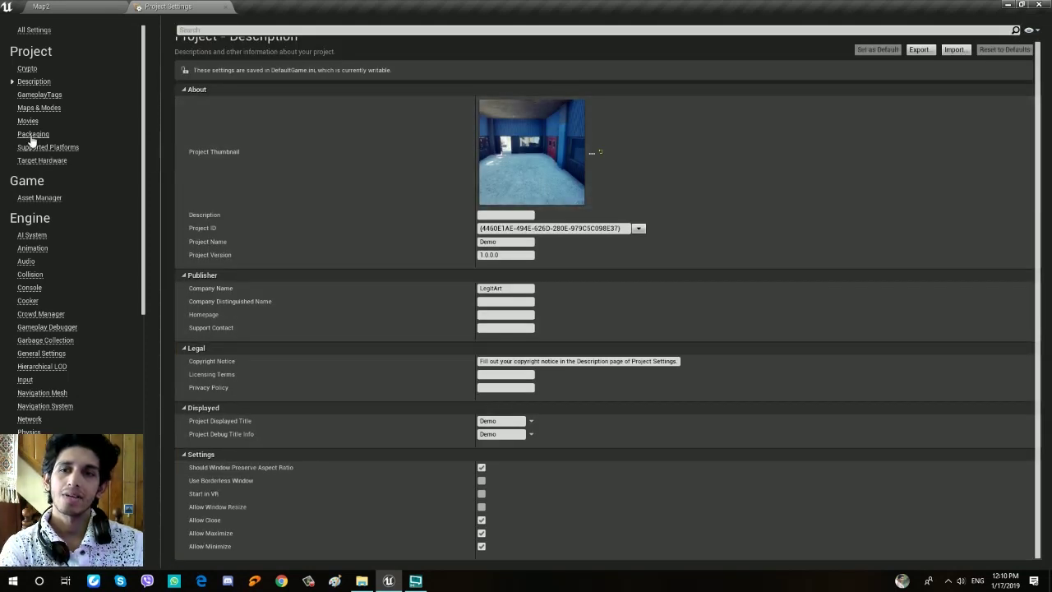
left_click(31, 135)
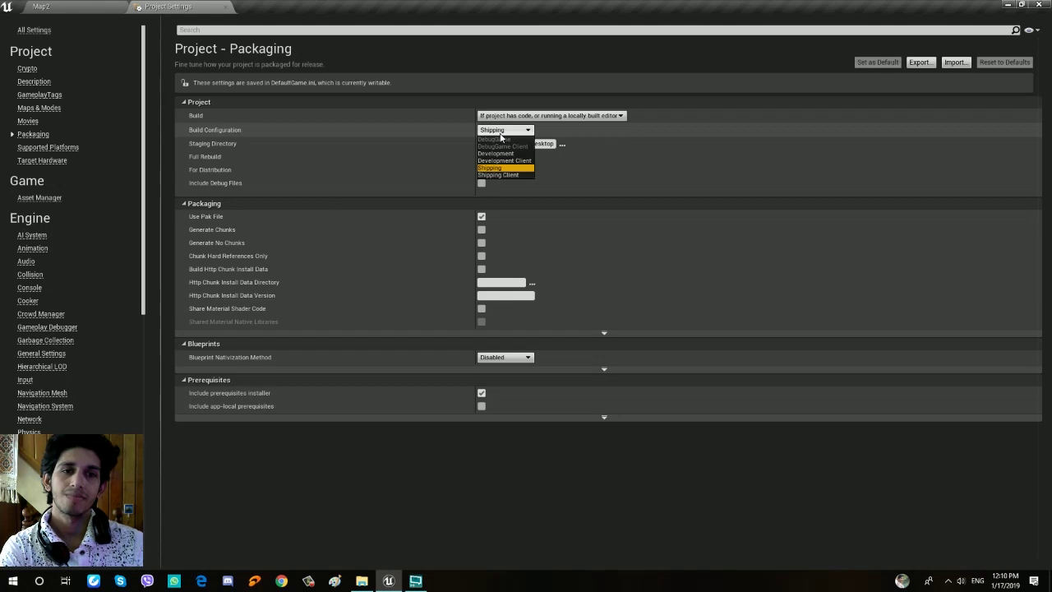
left_click(501, 134)
left_click(524, 133)
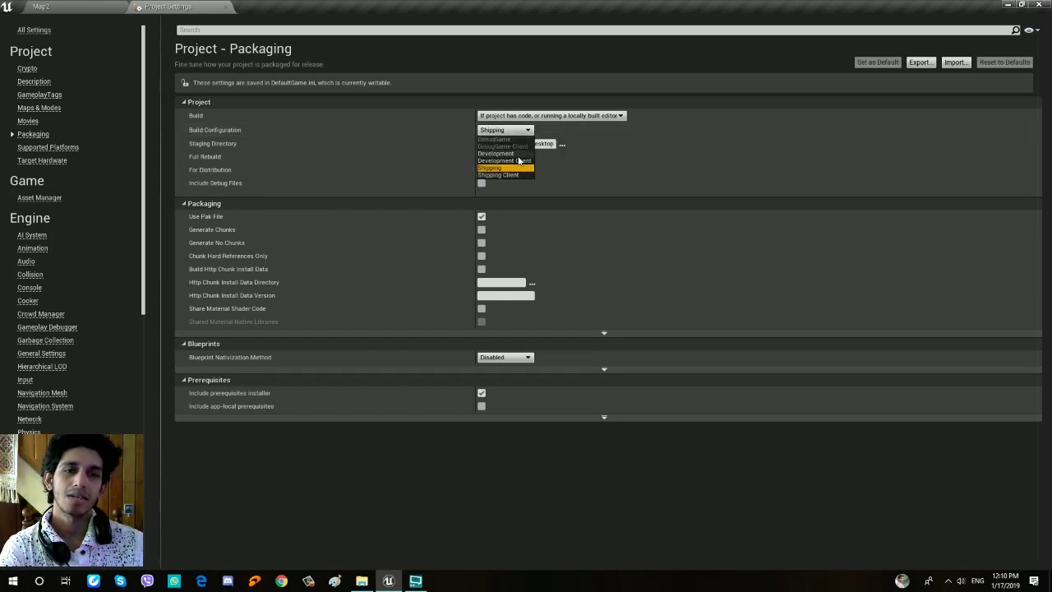
left_click(515, 153)
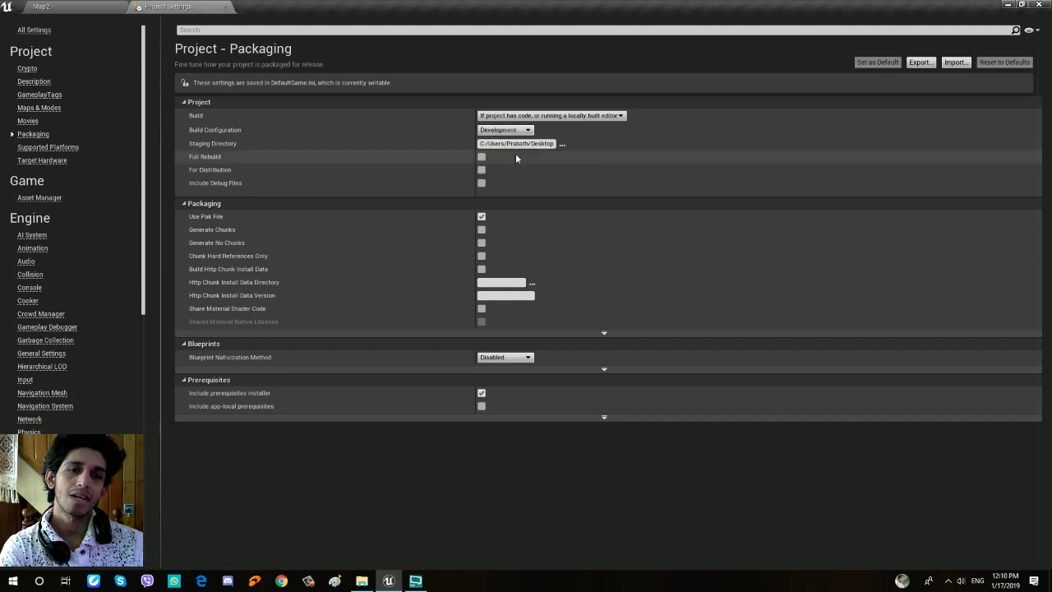
left_click(514, 133)
left_click(516, 134)
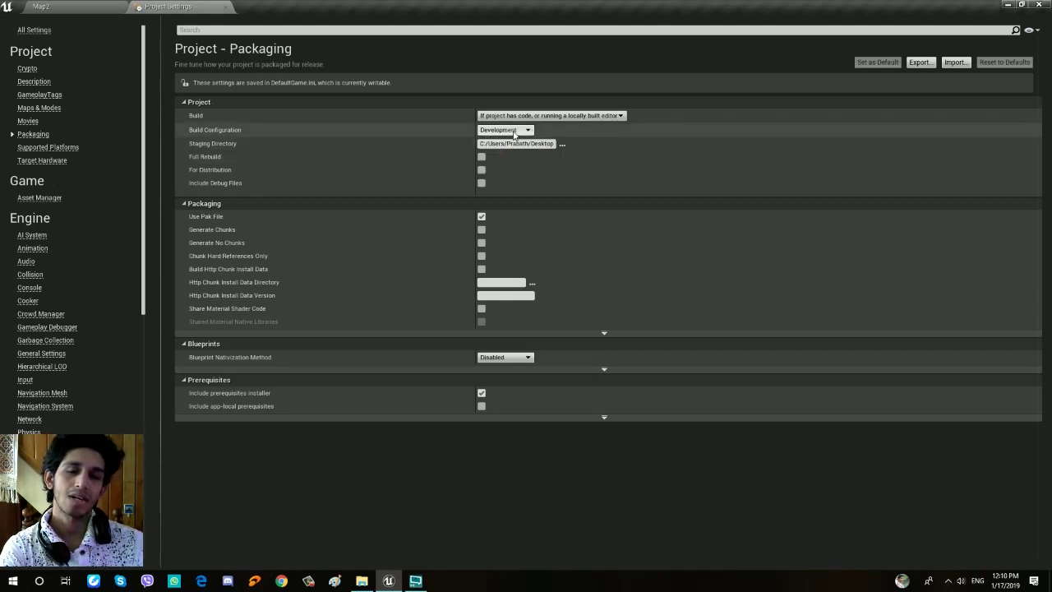
key("grave")
key("grave")
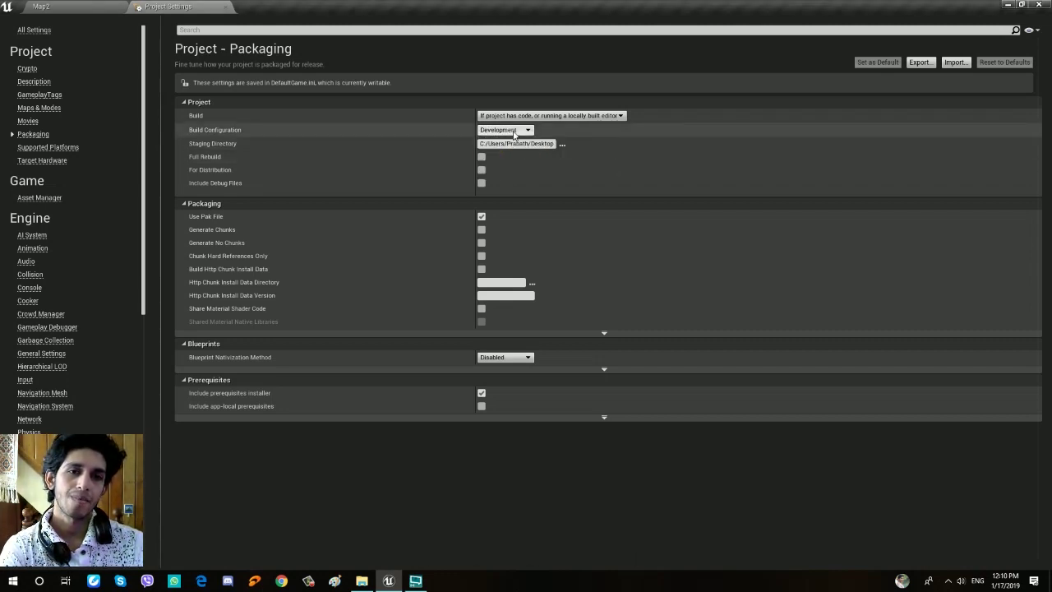
Show and hide the console command line, and set the packaging Build Configuration to Shipping.
key("grave")
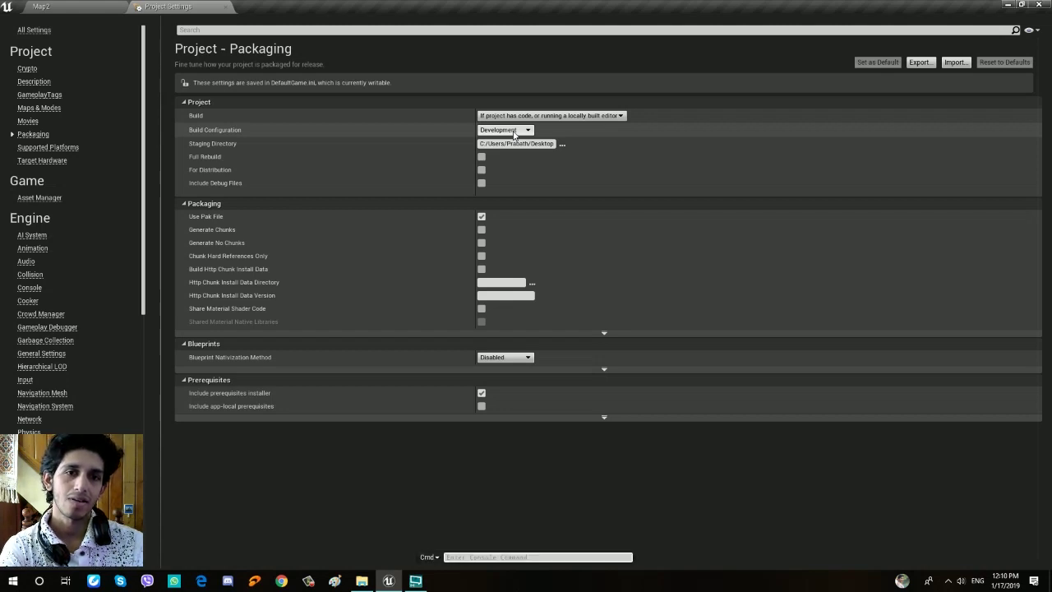
key("grave")
left_click(515, 133)
left_click(491, 168)
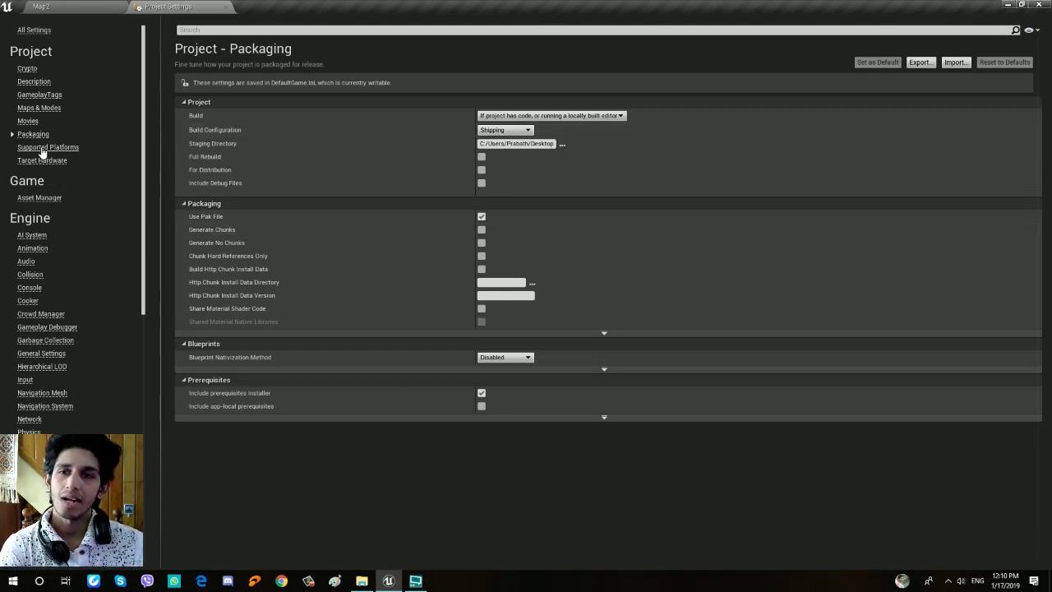
In the Supported Platforms settings, enable all platforms and clear them again so only Windows stays selected.
left_click(70, 149)
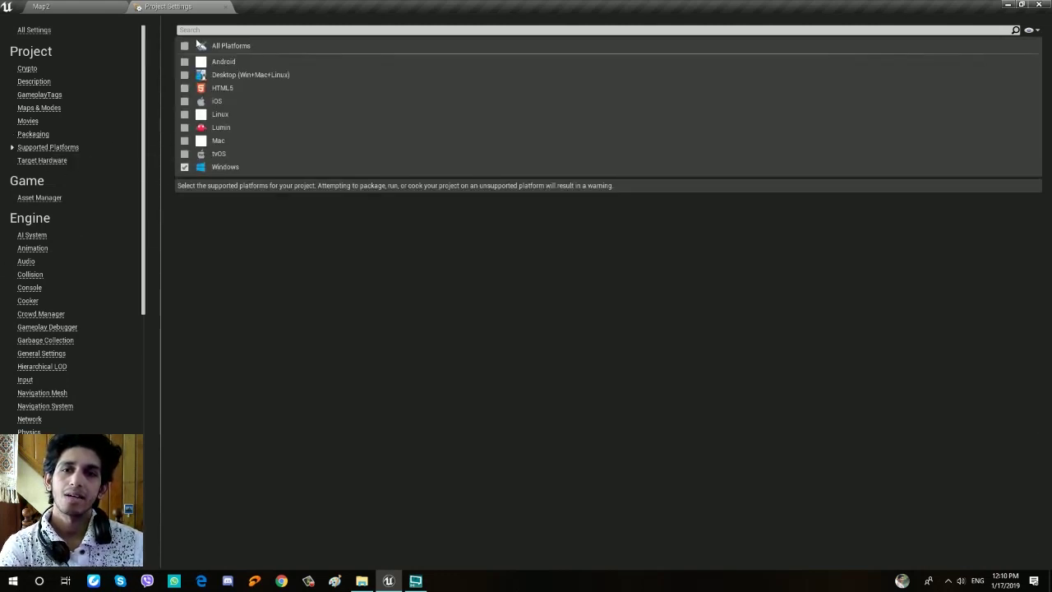
left_click(185, 46)
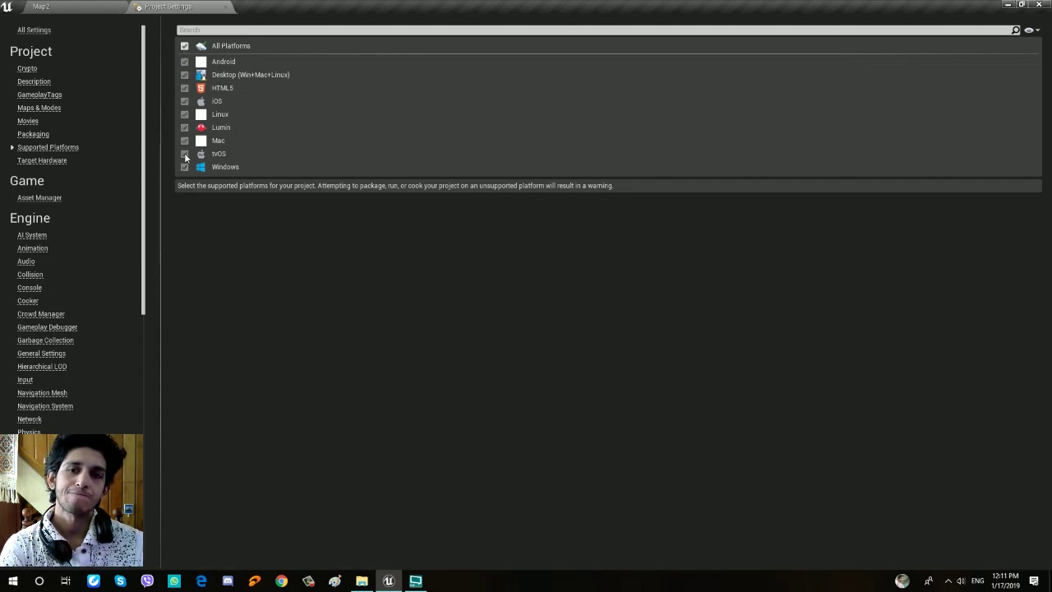
left_click(185, 46)
left_click(185, 61)
left_click(185, 75)
left_click(185, 88)
left_click(185, 101)
left_click(185, 114)
left_click(185, 127)
left_click(185, 141)
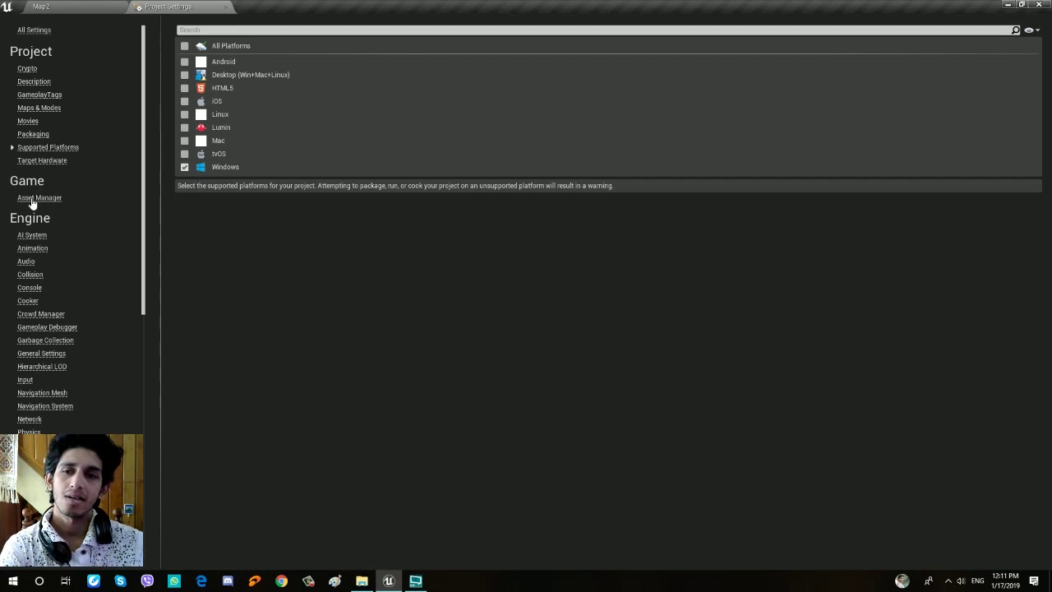
Look at the Target Hardware settings and browse the list of settings categories.
left_click(51, 161)
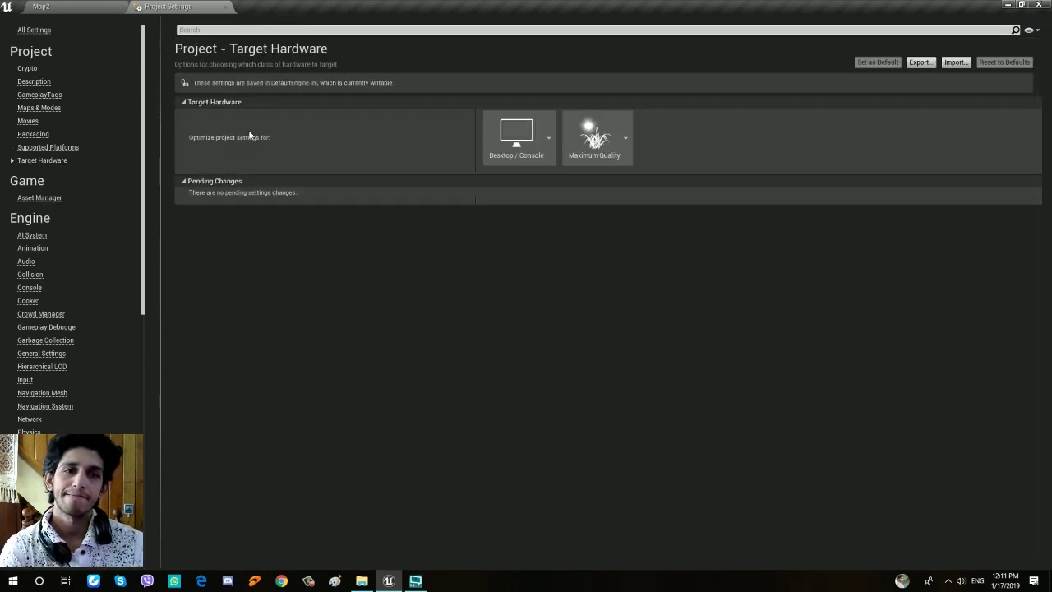
scroll(62, 287, "down", 1)
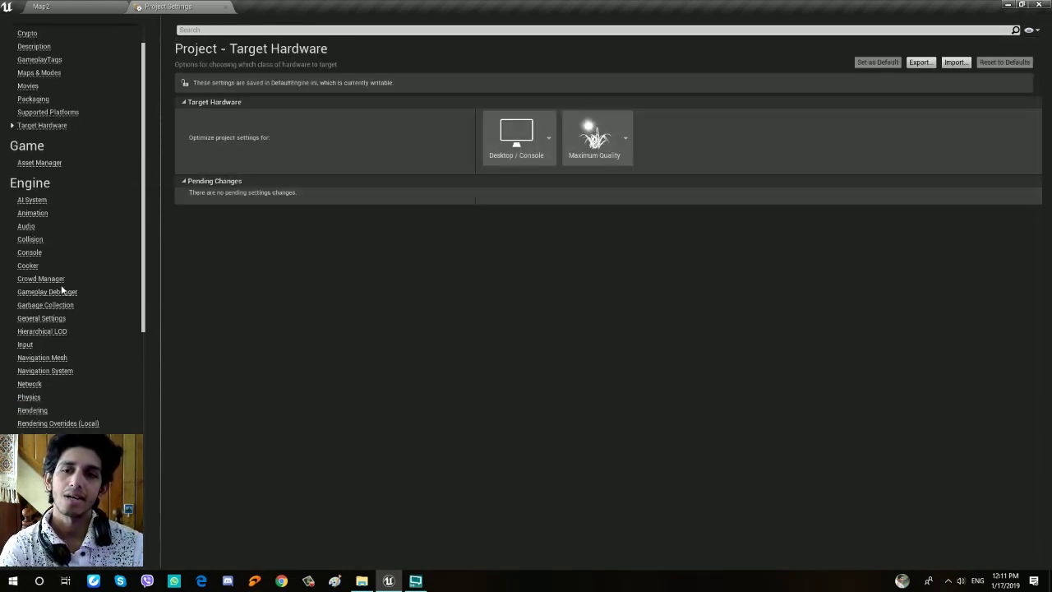
scroll(61, 288, "down", 4)
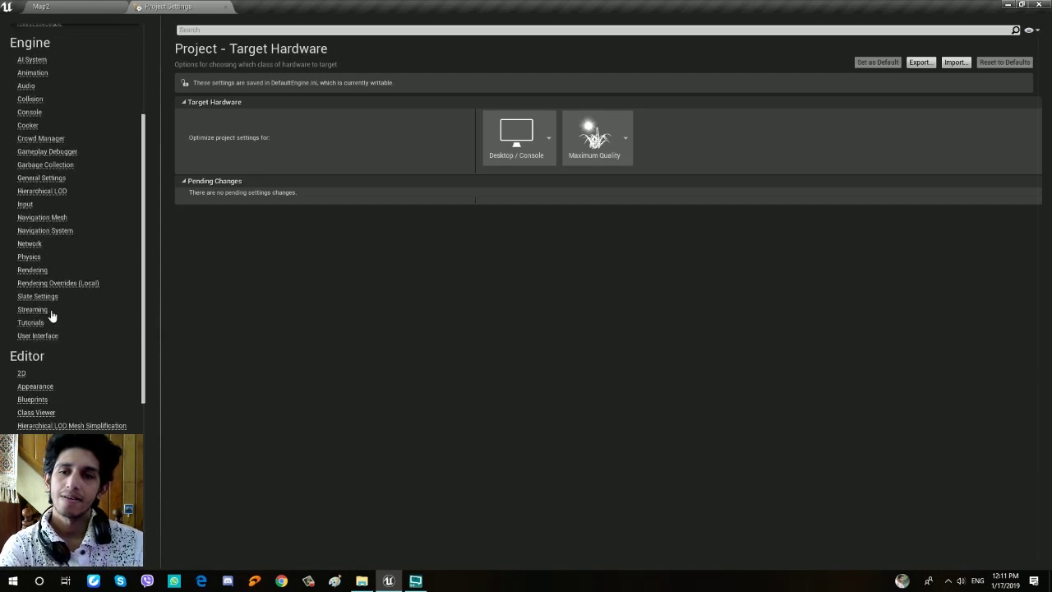
scroll(51, 310, "up", 3)
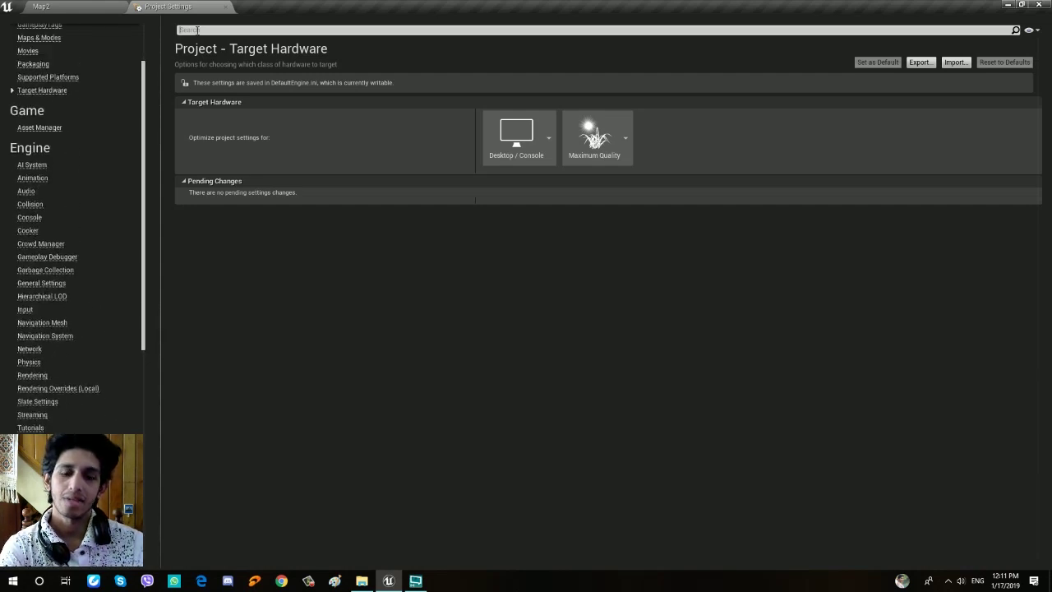
Search the project settings for "frame" and set the maximum of the Smoothed Frame Rate Range to 200.
left_click(197, 30)
type("frame")
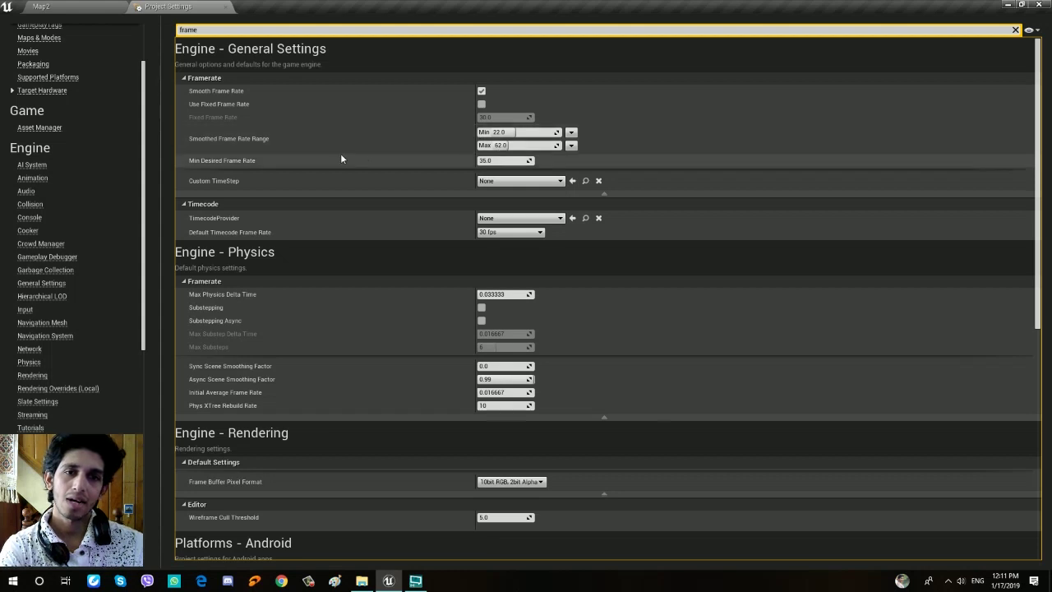
left_click(511, 145)
type("200")
key("Return")
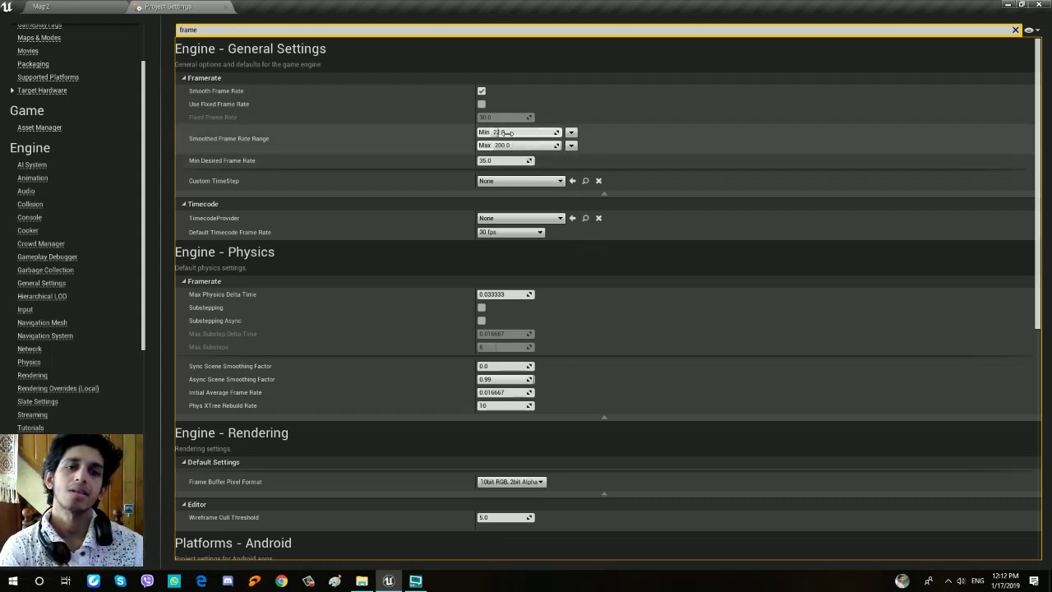
Look through the remaining frame-related settings and the settings categories, and close the project settings.
scroll(411, 181, "down", 3)
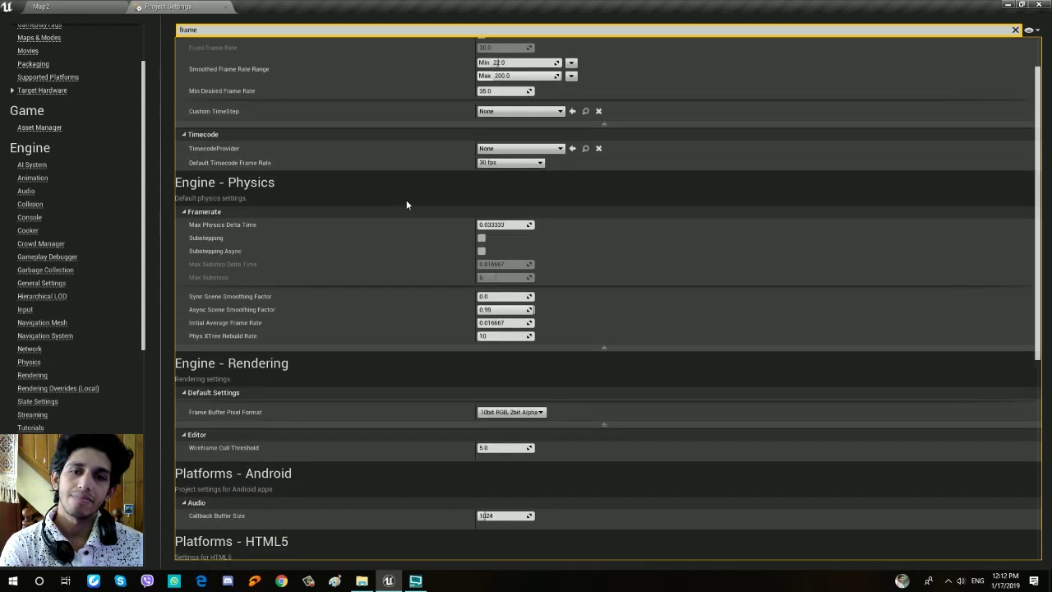
scroll(389, 227, "down", 3)
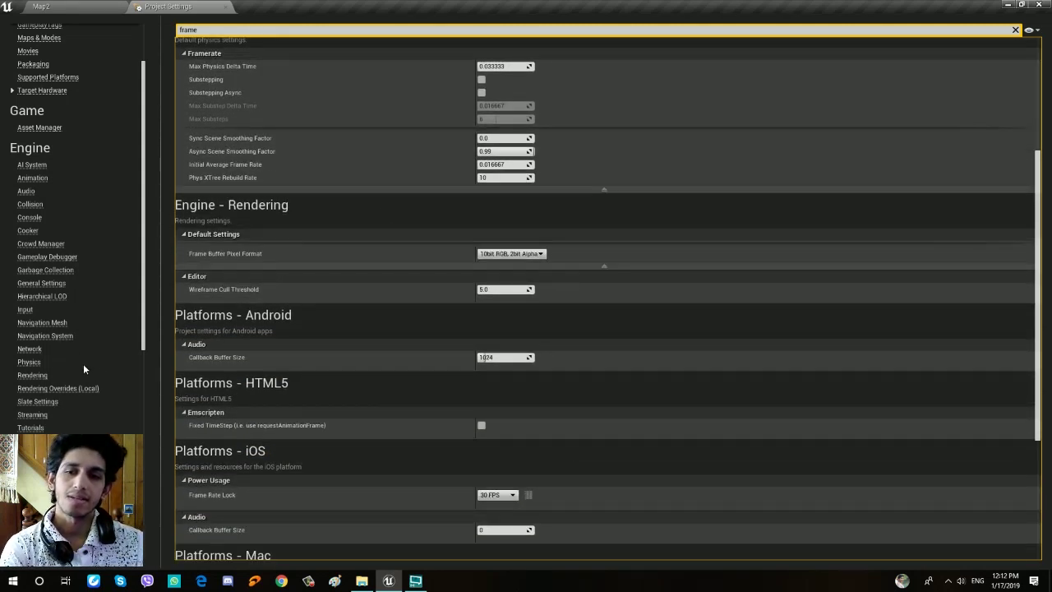
scroll(83, 366, "down", 2)
scroll(83, 363, "down", 3)
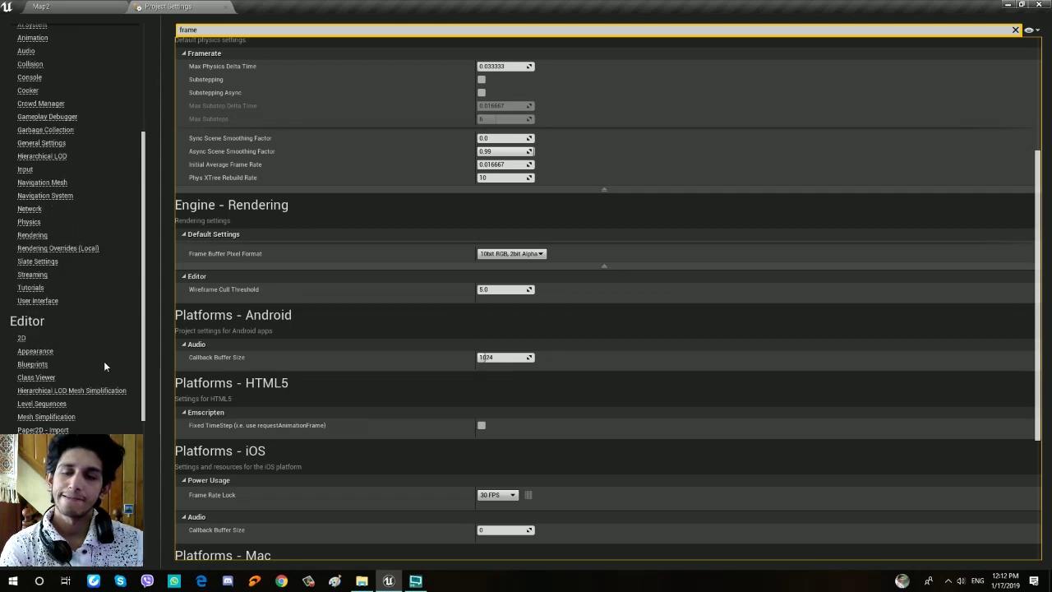
scroll(104, 361, "up", 5)
scroll(103, 360, "up", 3)
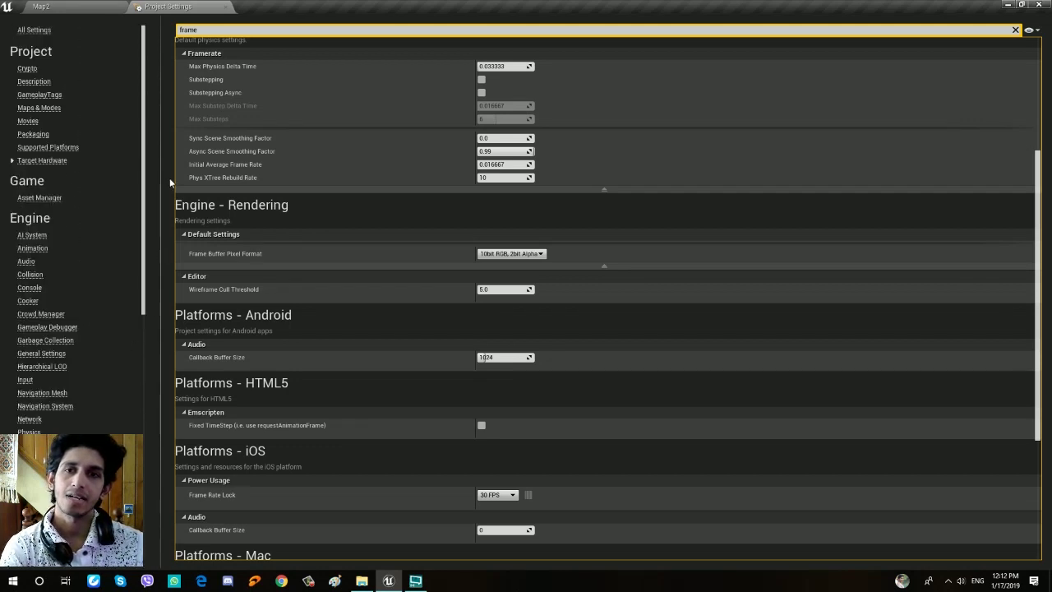
left_click(226, 8)
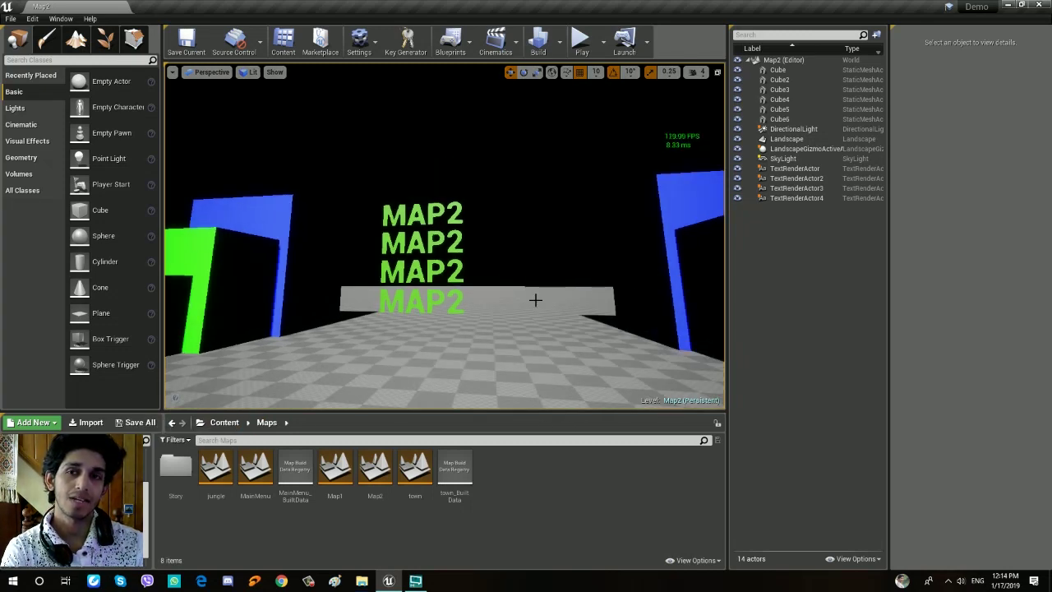
Find the Player Start actor with the search "player", place it on the Map2 floor and shift it to about X -340.
right_click_drag(535, 300, 535, 300)
key("s")
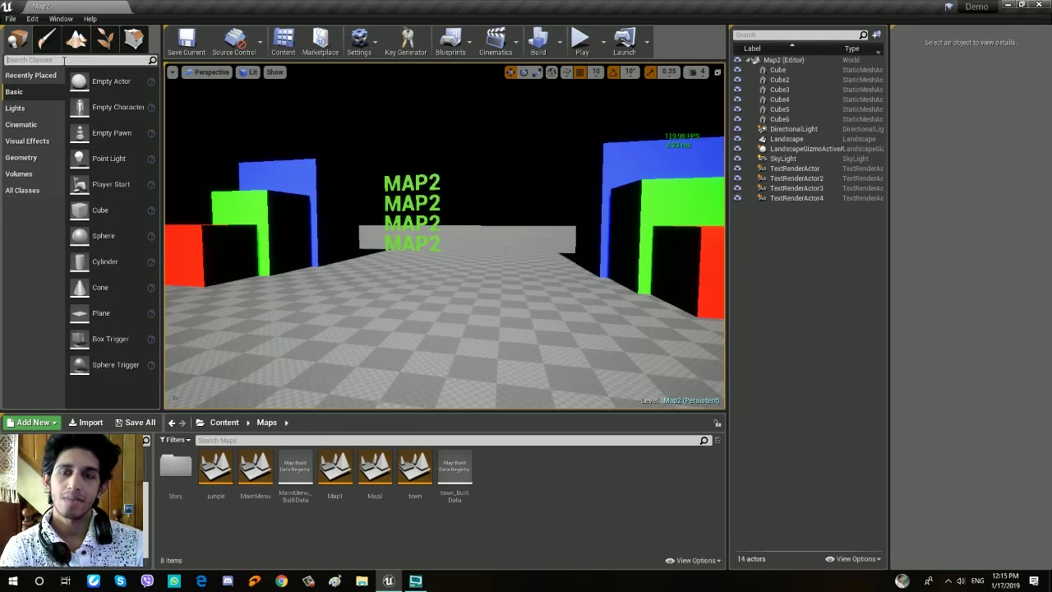
left_click(63, 60)
type("player")
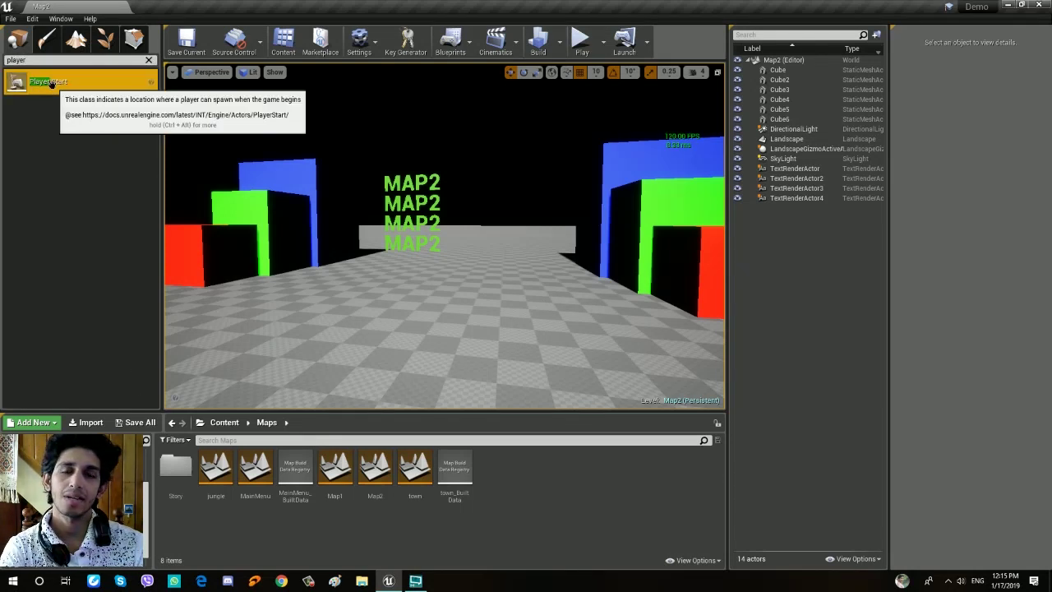
left_click_drag(47, 81, 415, 345)
right_click_drag(498, 340, 498, 340)
left_click_drag(576, 206, 366, 205)
right_click_drag(366, 205, 366, 205)
left_click_drag(391, 294, 391, 293)
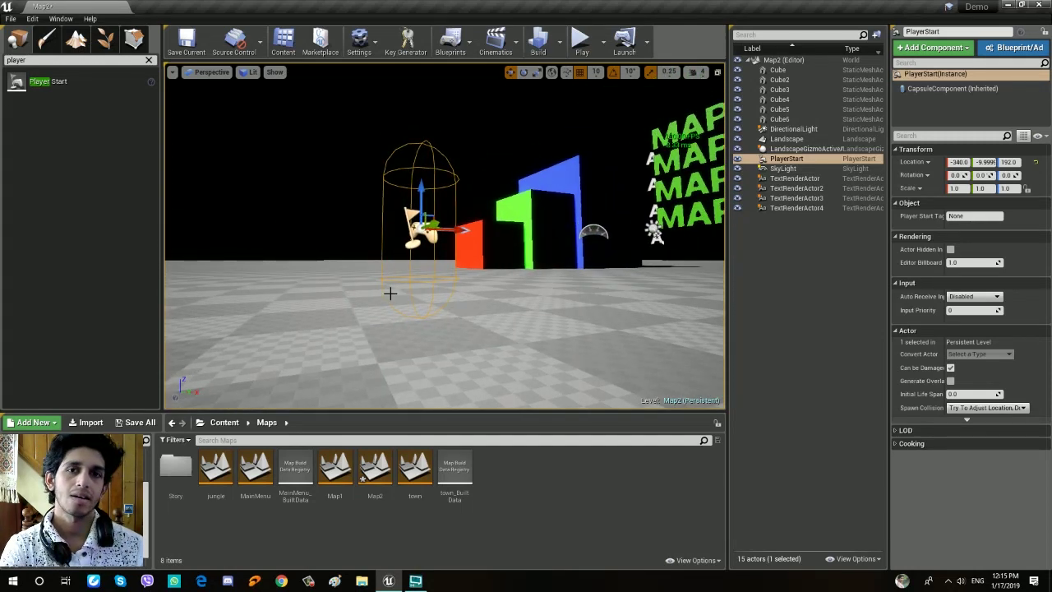
Lower the Player Start into the floor, to a Z location of 42.
right_click_drag(420, 276, 420, 277)
left_click_drag(450, 230, 450, 322)
right_click_drag(450, 322, 450, 322)
right_click_drag(434, 267, 417, 284)
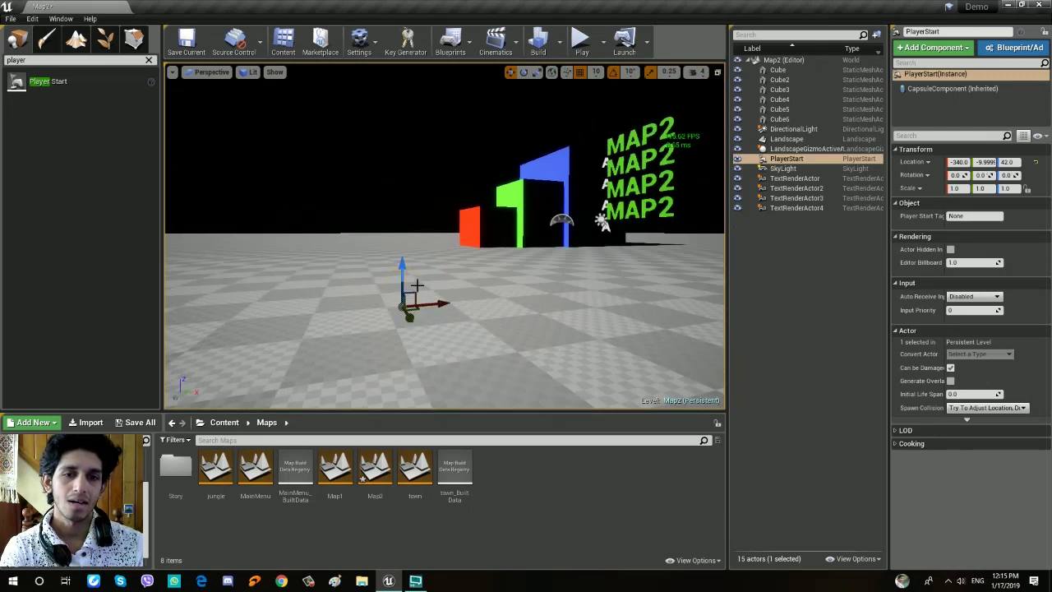
Raise the Player Start clear of the floor, to a Z location of 242.
left_click_drag(398, 269, 401, 189)
right_click_drag(448, 314, 450, 278)
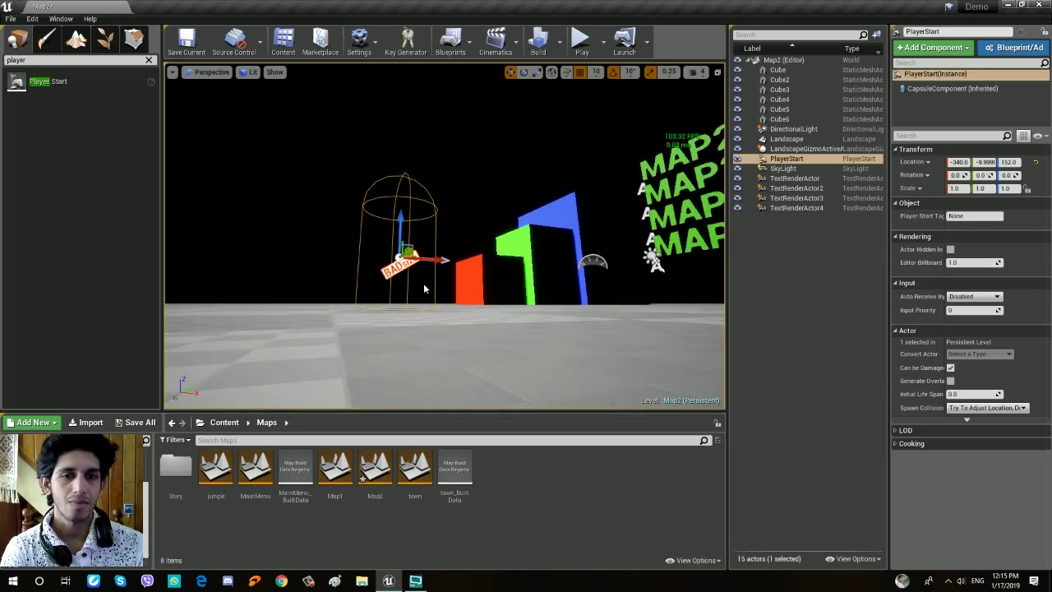
left_click_drag(412, 173, 414, 124)
right_click_drag(414, 123, 412, 136)
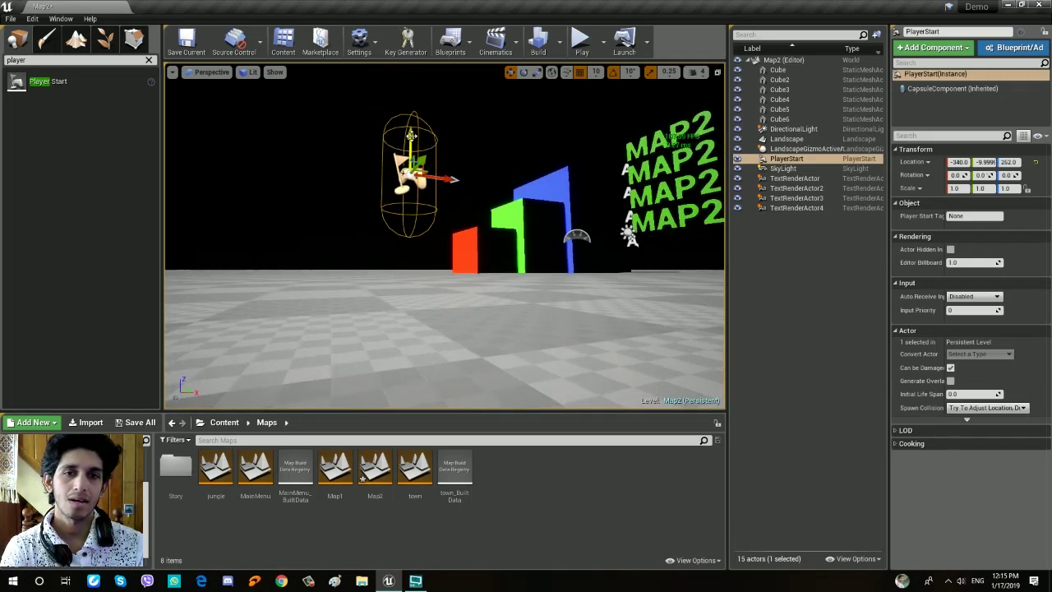
left_click_drag(410, 152, 417, 219)
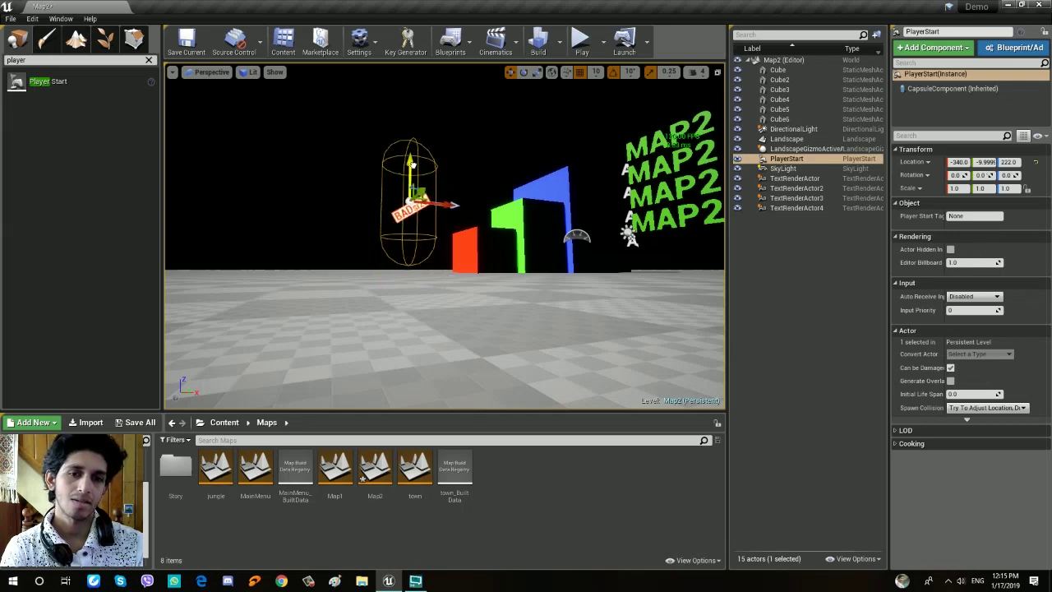
right_click_drag(467, 251, 448, 261)
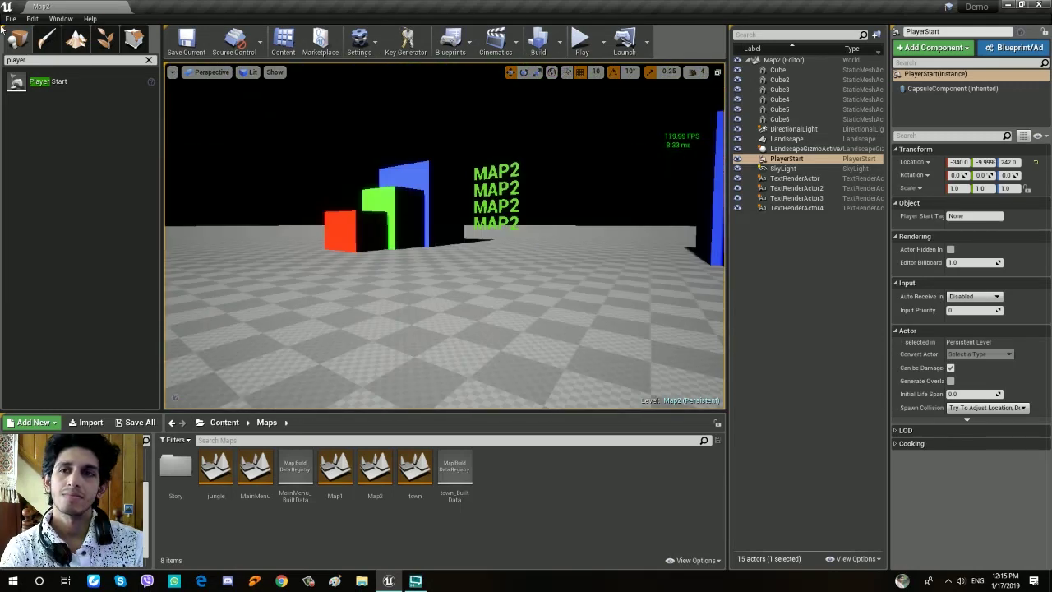
Package the project for Windows (64-bit) with the Desktop as the output folder.
left_click(11, 18)
left_click(463, 5)
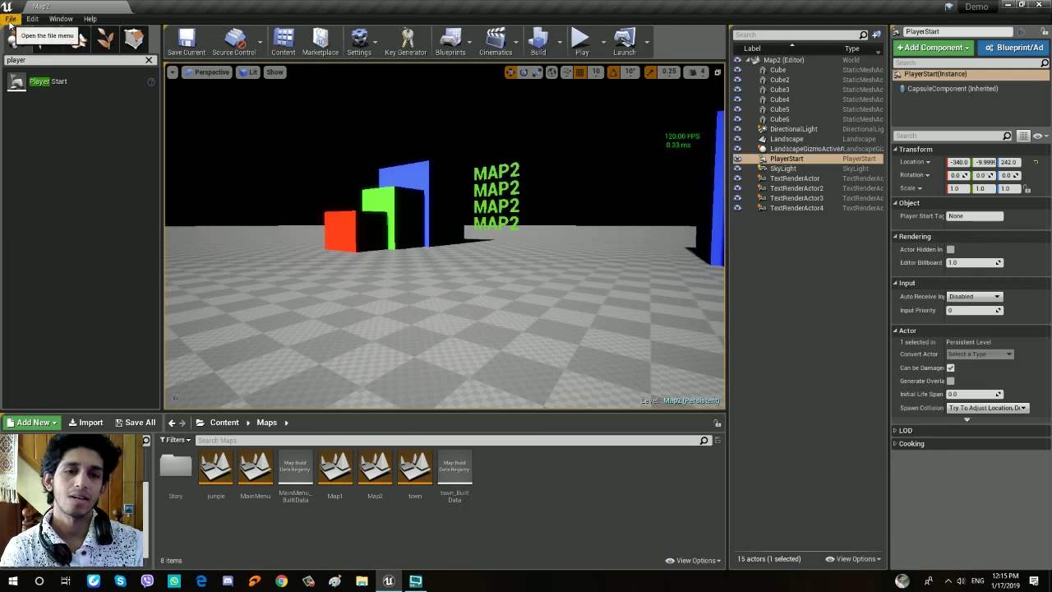
left_click(10, 18)
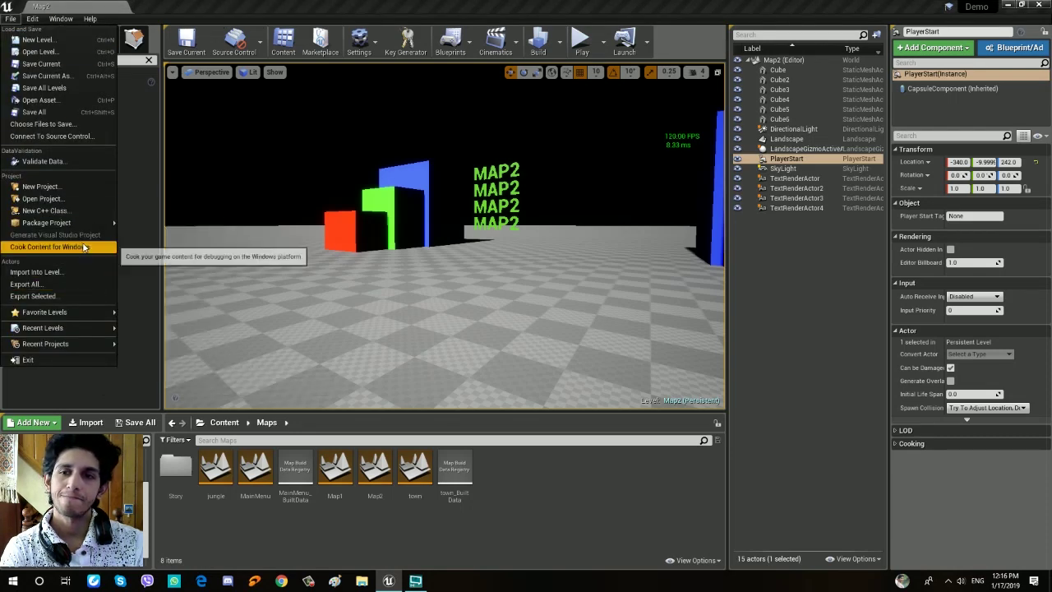
mouse_move(210, 308)
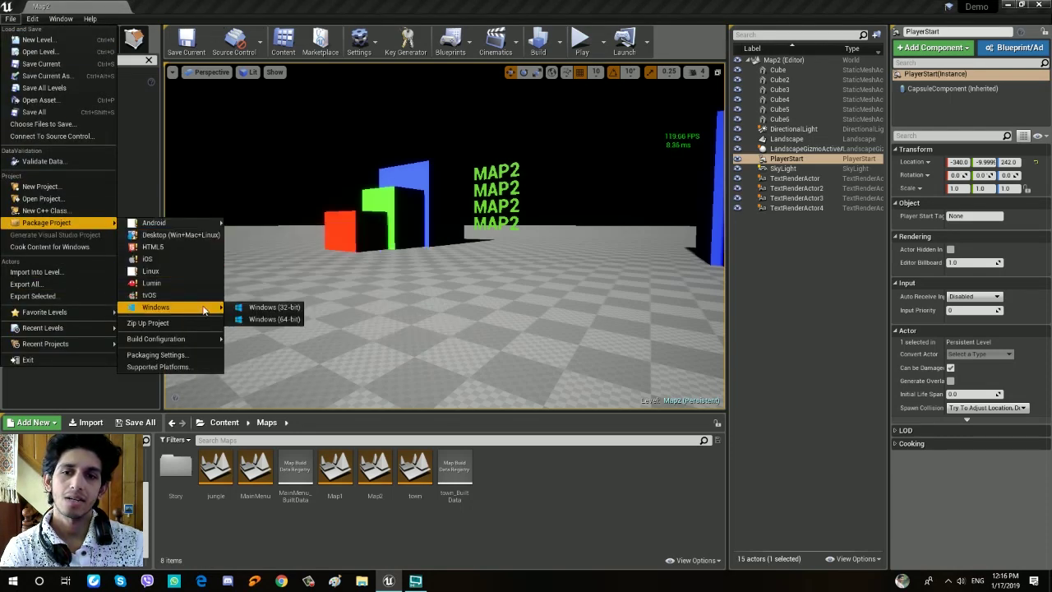
left_click(272, 319)
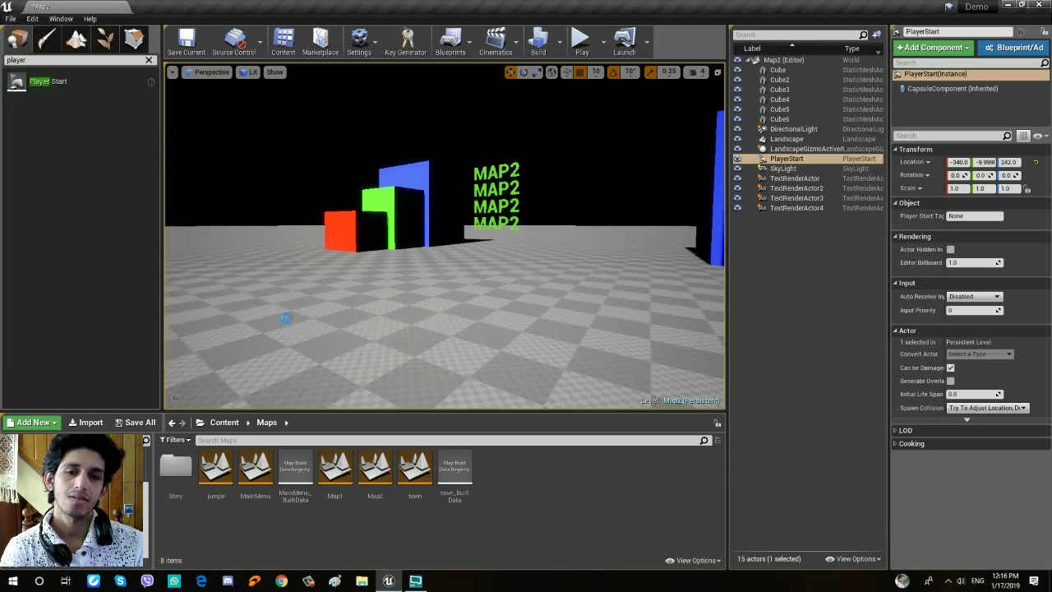
left_click(40, 89)
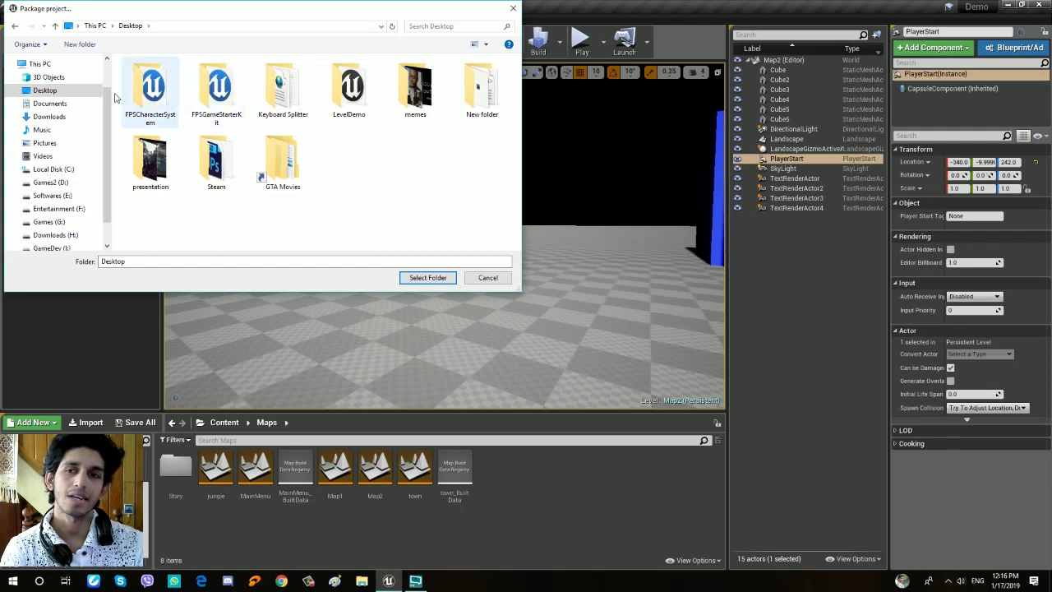
left_click(426, 277)
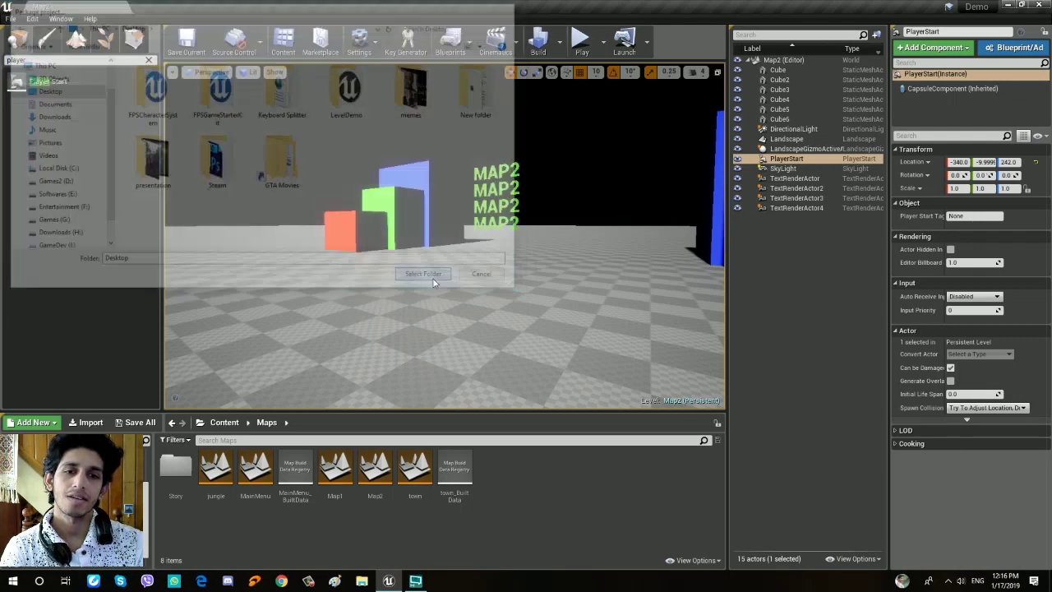
Show the output log of the running packaging job and look around the Map2 level.
left_click(966, 553)
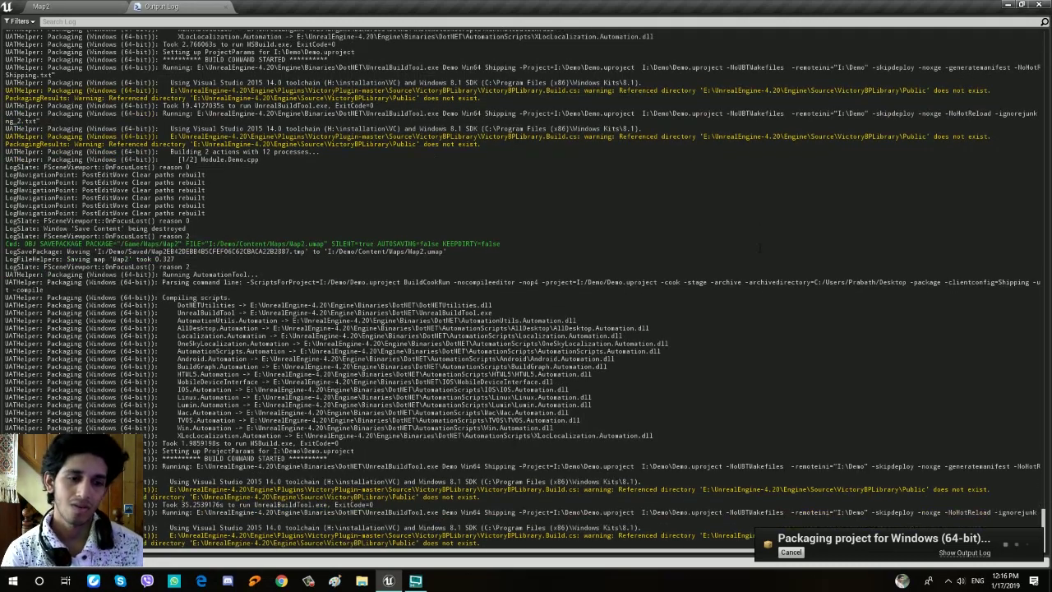
left_click(97, 7)
left_click_drag(332, 260, 436, 283)
right_click_drag(493, 242, 453, 293)
Return to the output log and read the packaging results back through the staging and cook statistics.
left_click(171, 6)
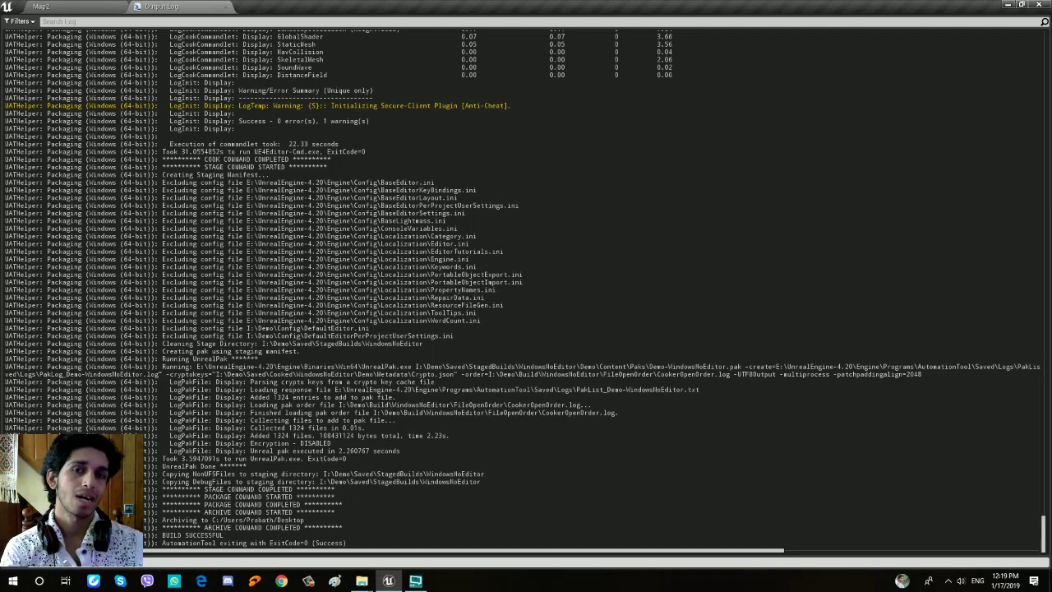
scroll(503, 376, "up", 18)
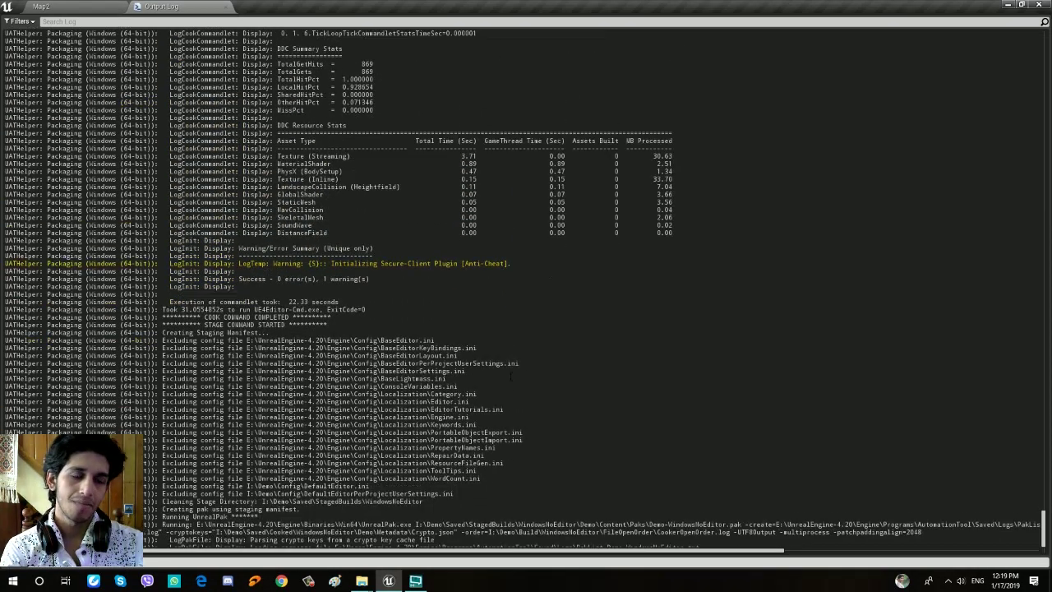
scroll(503, 376, "up", 5)
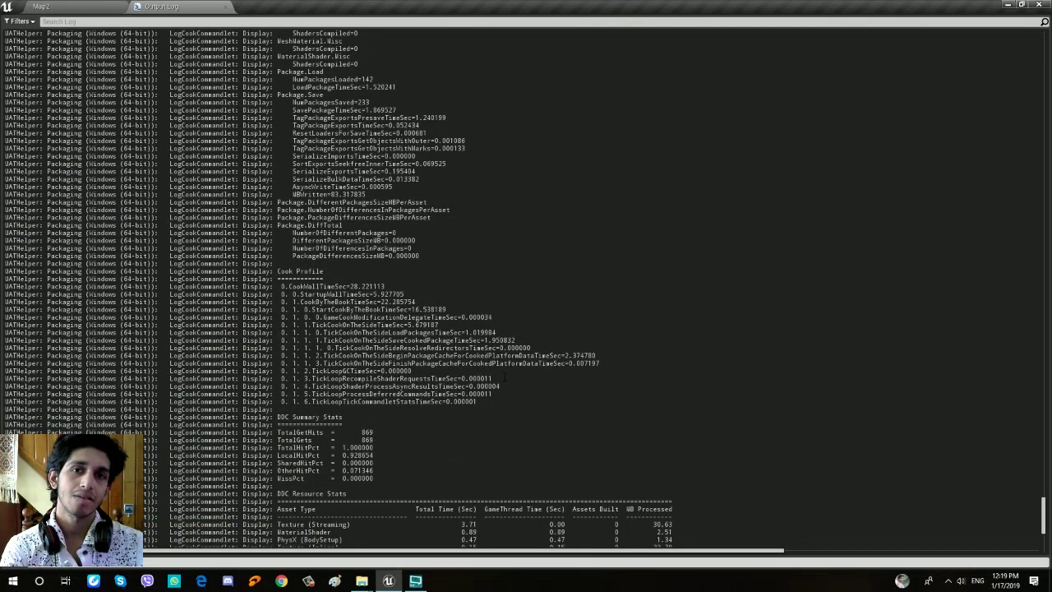
scroll(503, 376, "up", 1)
scroll(504, 376, "up", 3)
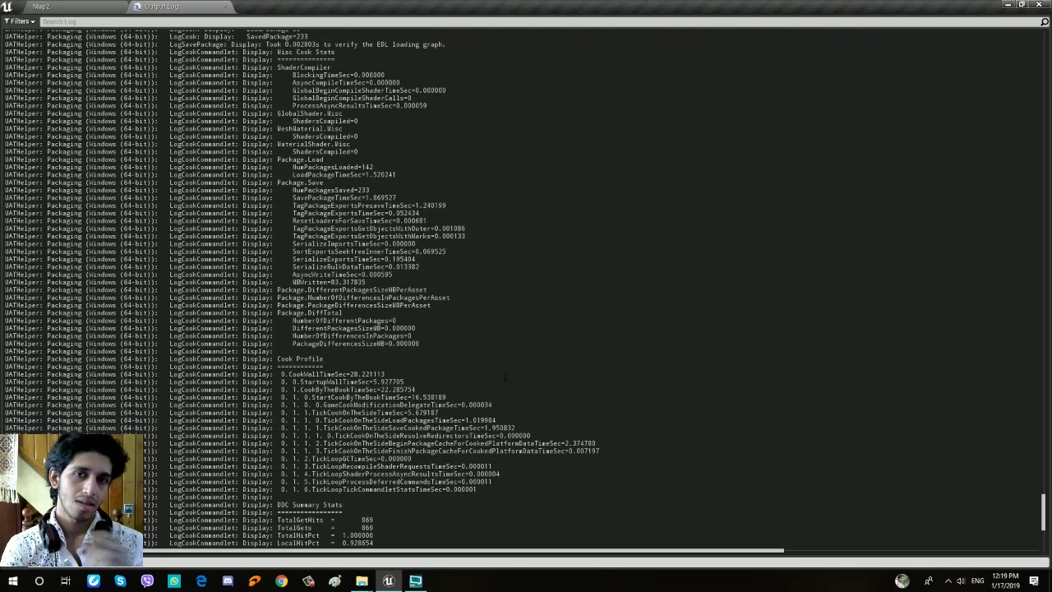
Review the miscellaneous cook stats and the warning/error summary of the cook in the output log.
scroll(503, 376, "up", 6)
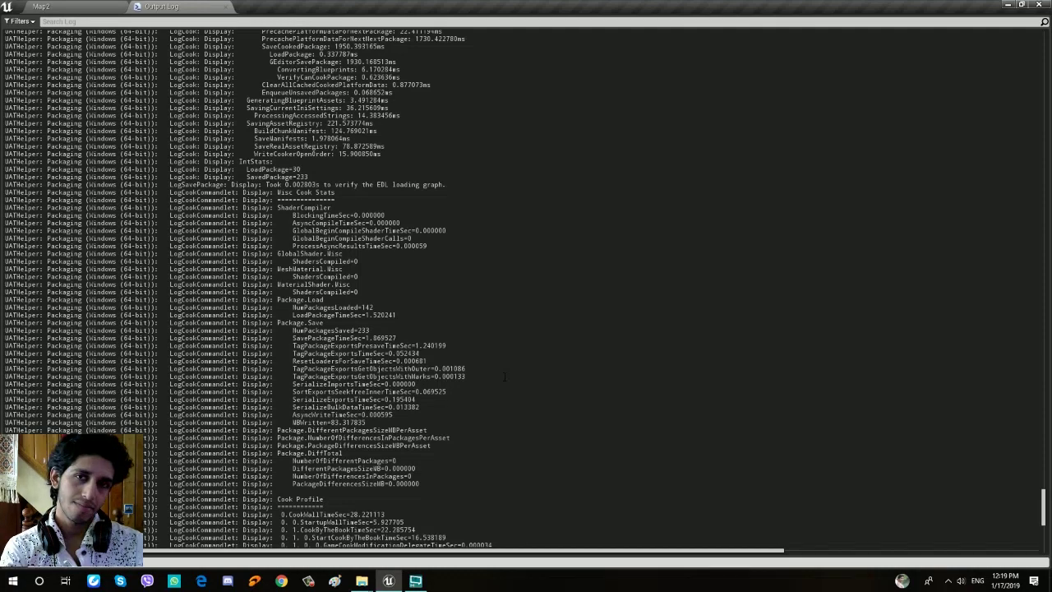
scroll(504, 376, "up", 2)
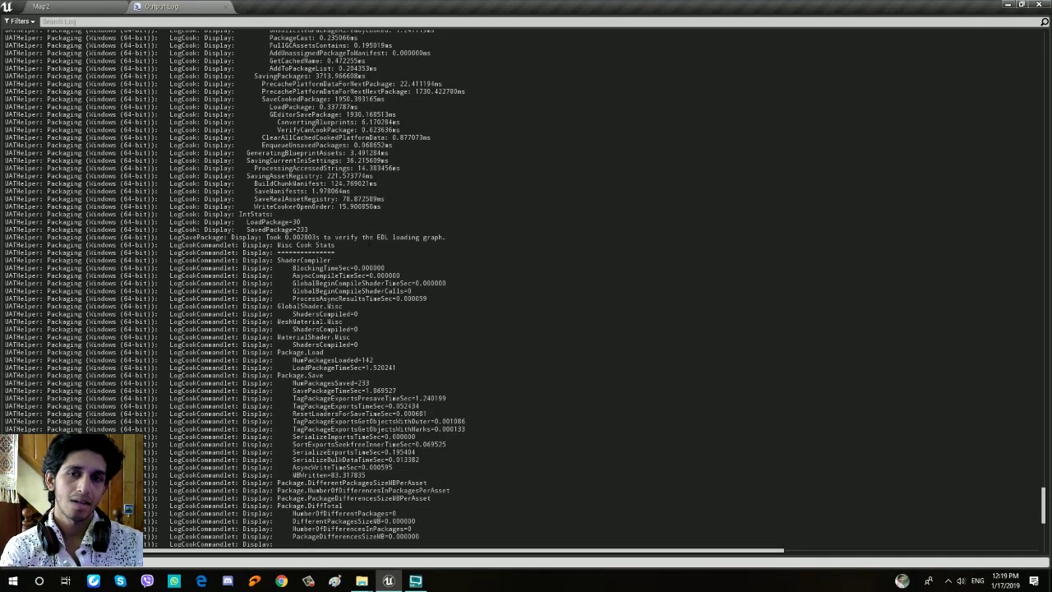
scroll(369, 243, "down", 20)
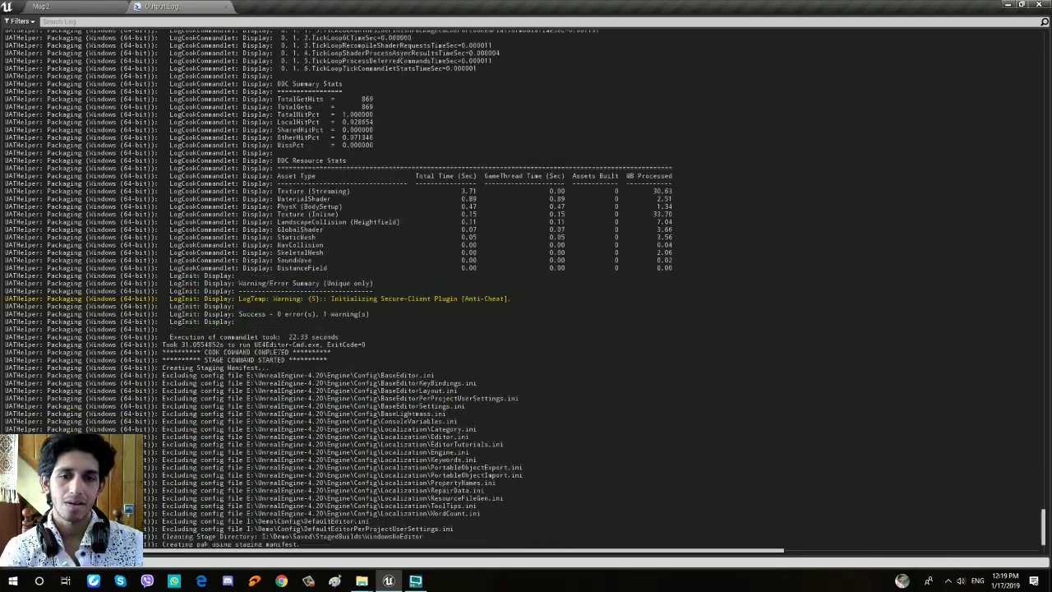
Switch to the Windows desktop, move the packaged WindowsNoEditor folder to an empty area, and open it in a maximized window.
left_click(1010, 5)
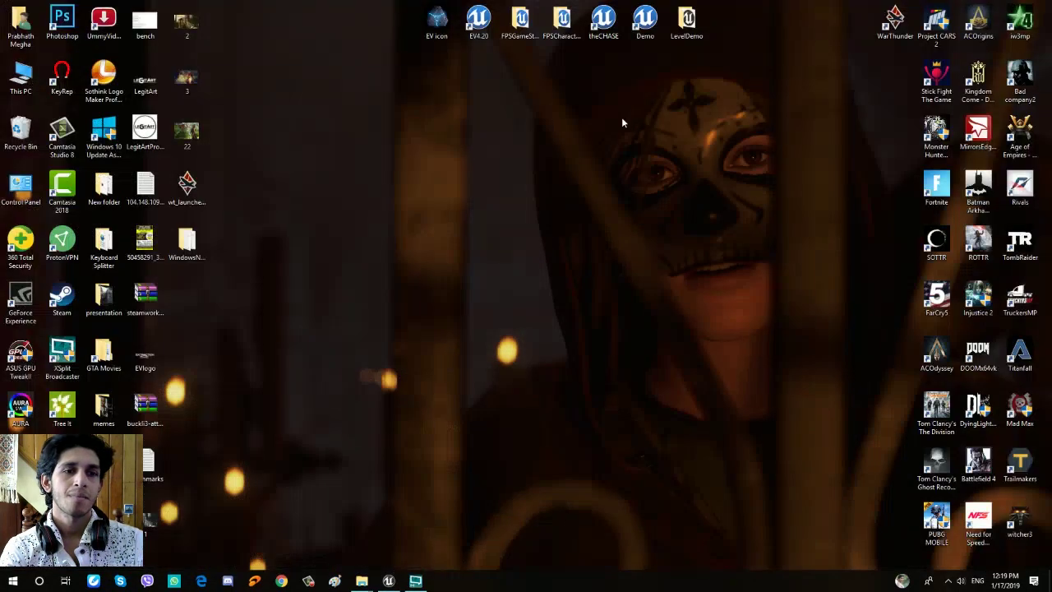
left_click_drag(187, 236, 454, 189)
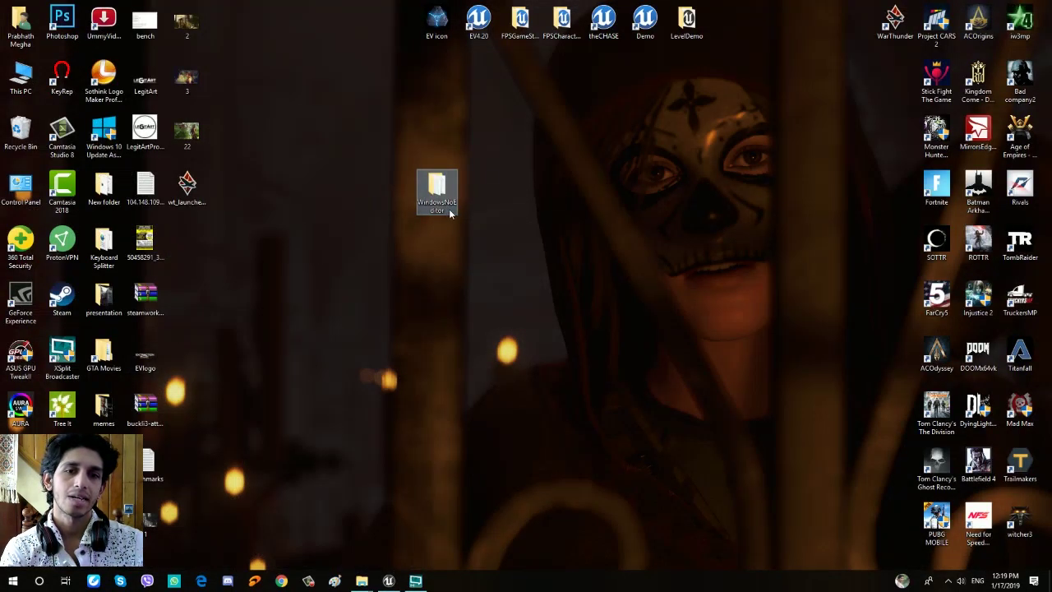
mouse_move(447, 212)
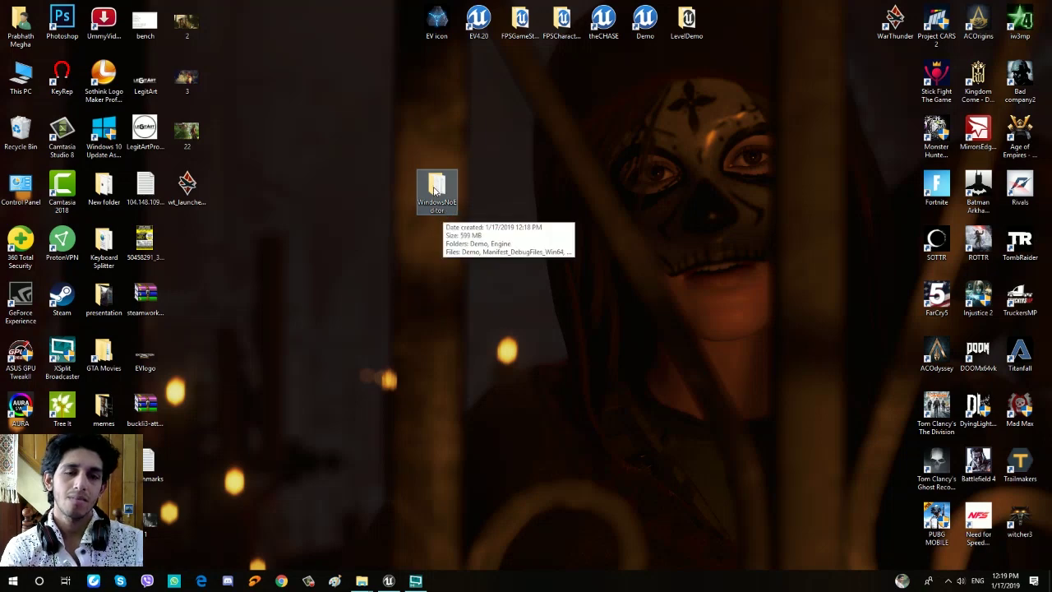
double_click(434, 190)
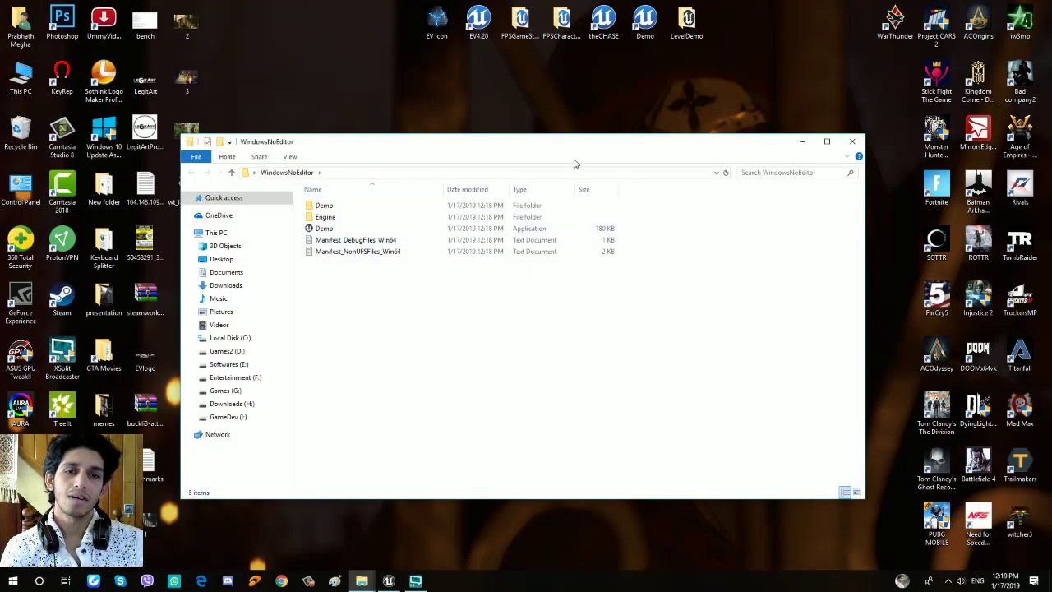
left_click(836, 142)
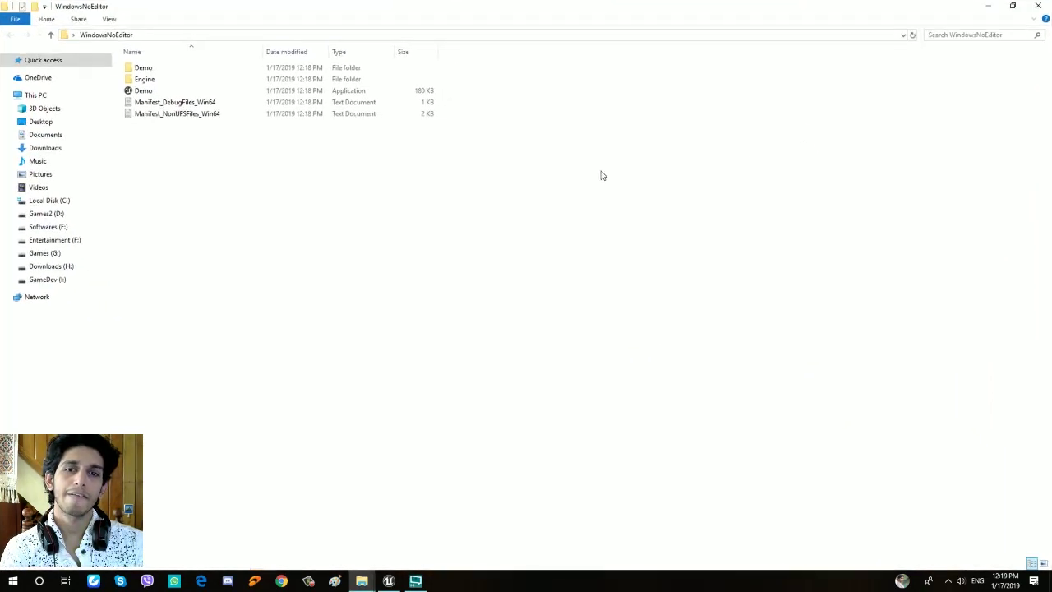
Open the Manifest_NonUFSFiles_Win64 text file from the packaged folder in a maximized Notepad window to examine its file list.
left_click(153, 92)
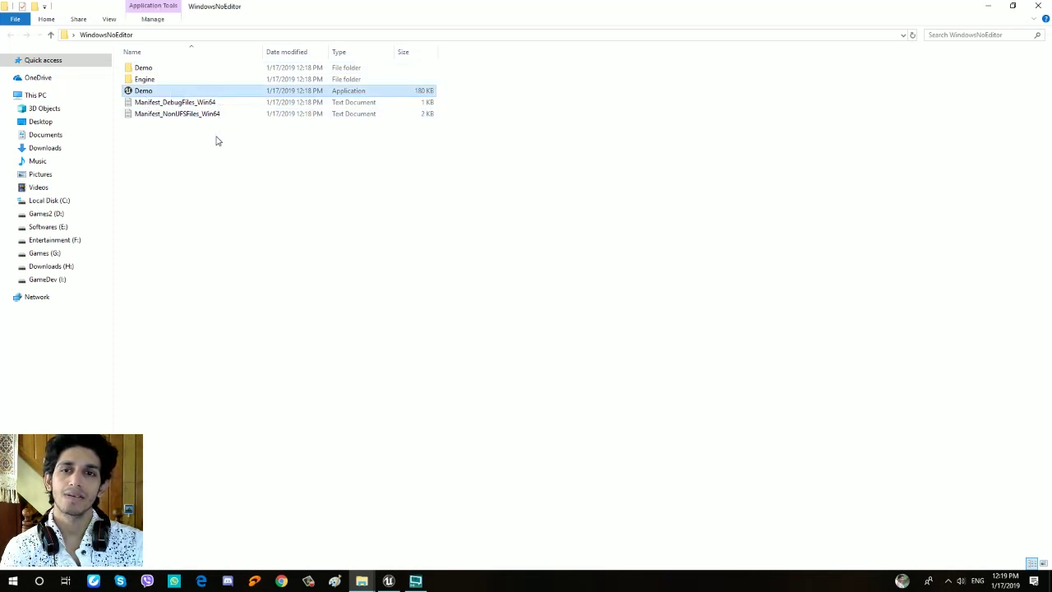
left_click(198, 102)
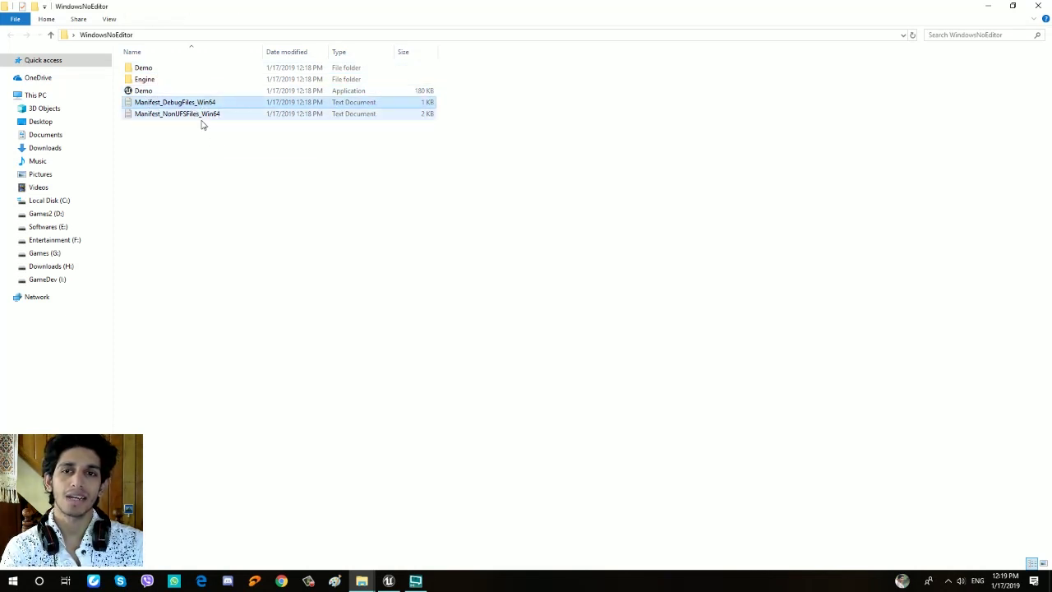
double_click(206, 116)
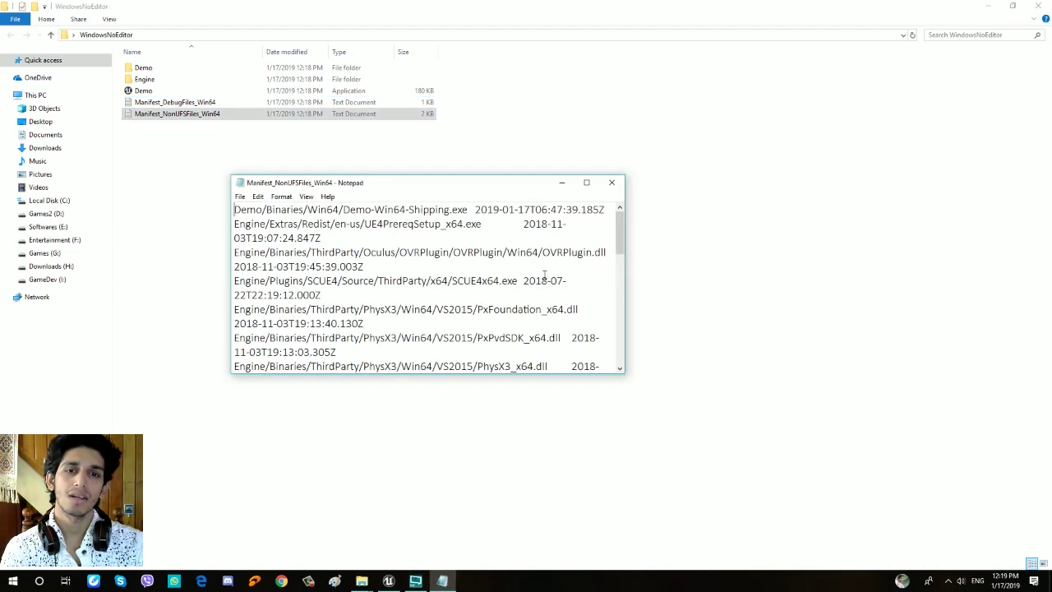
left_click(586, 181)
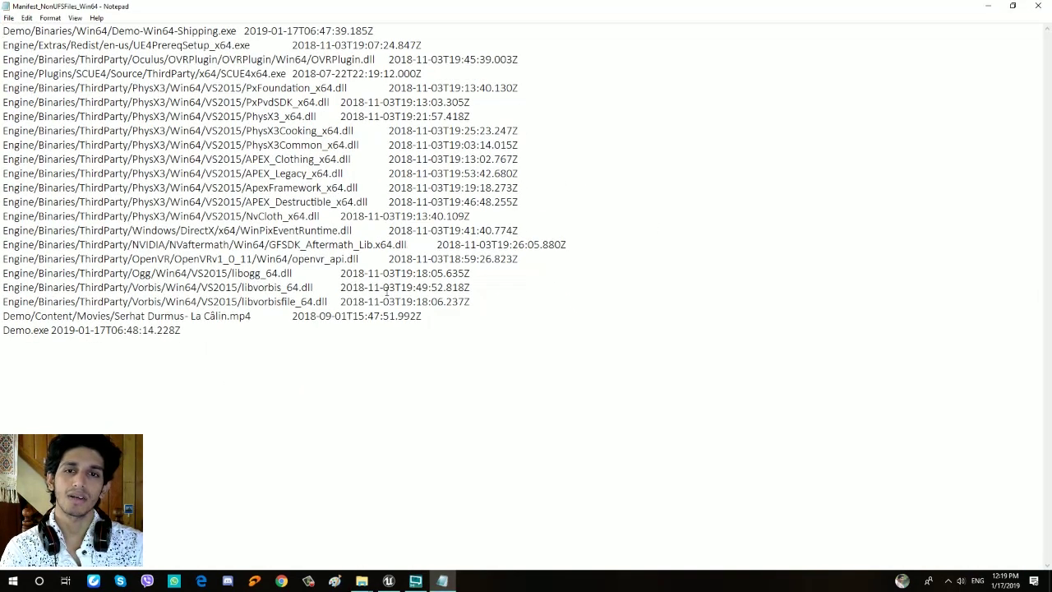